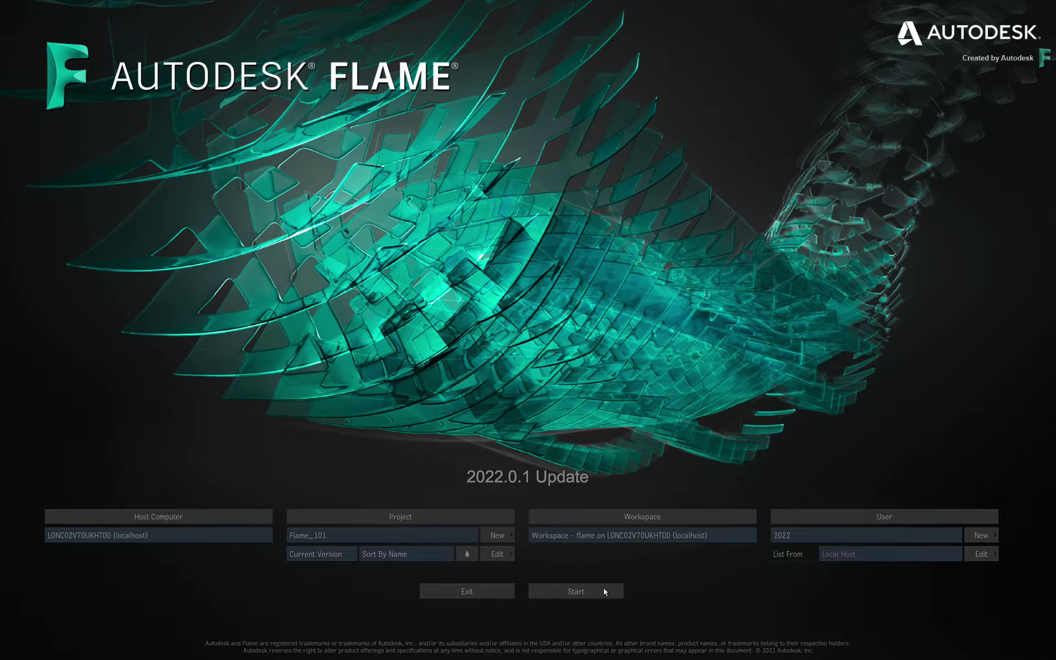
# Start the Flame_101 project and select its workspace in the media list.
pyautogui.click(576, 591)
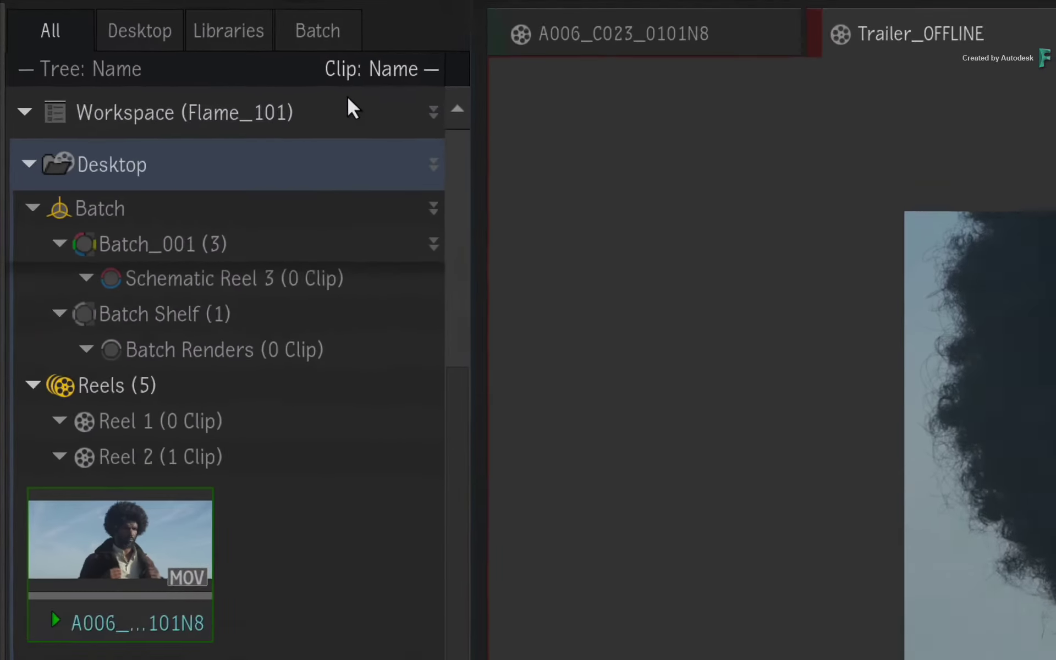
pyautogui.click(348, 98)
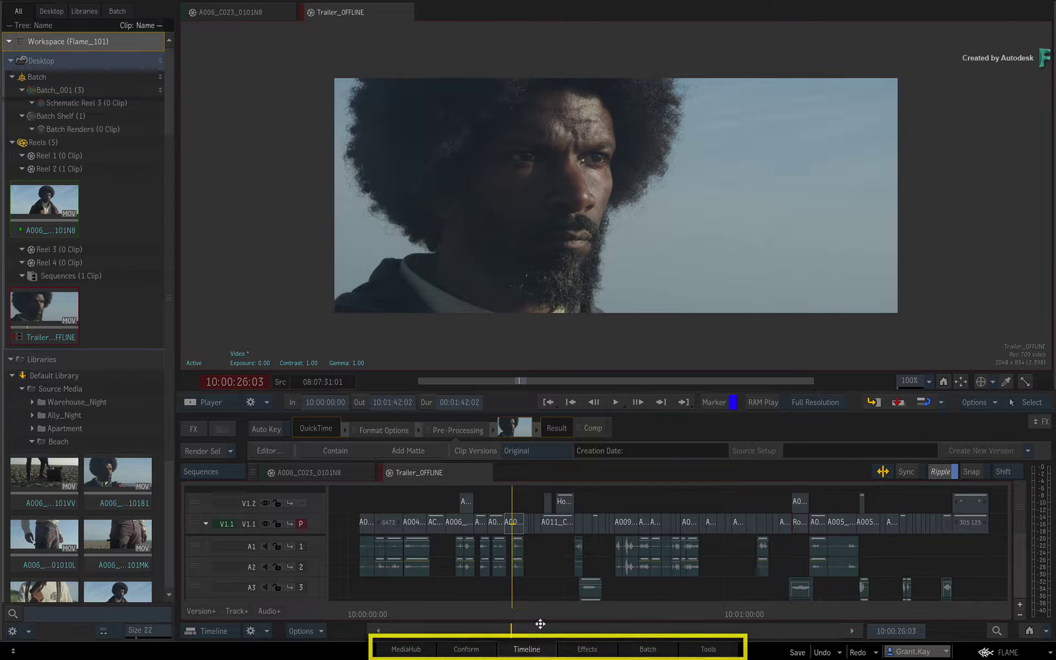
# Visit the MediaHub, Conform, Timeline, Effects, Batch and Tools environments in turn.
pyautogui.click(402, 649)
pyautogui.click(461, 651)
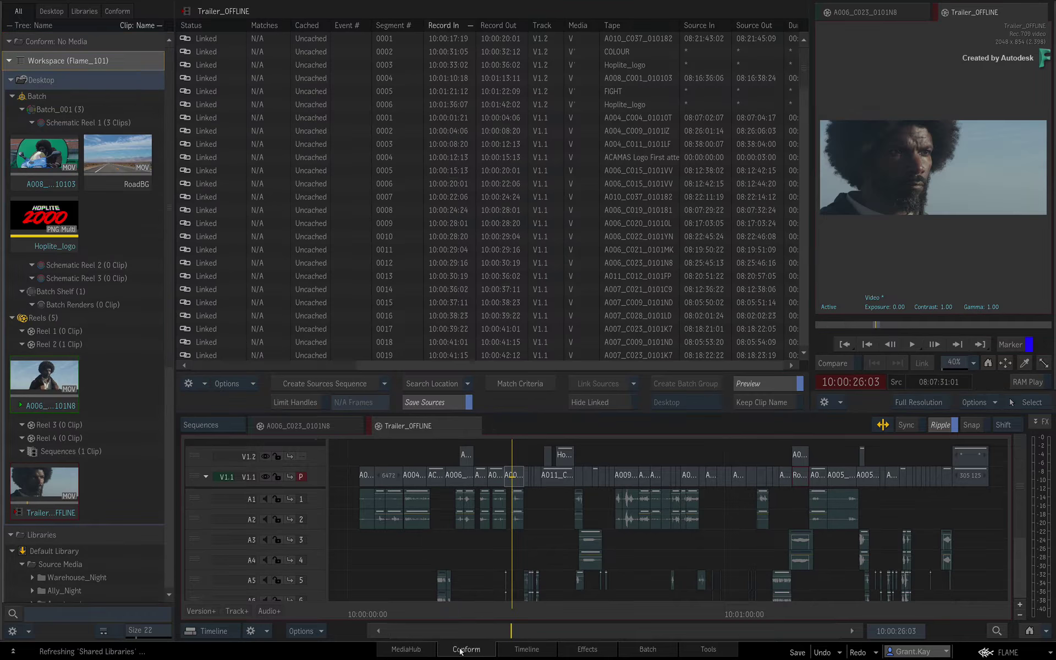
pyautogui.click(526, 650)
pyautogui.click(587, 650)
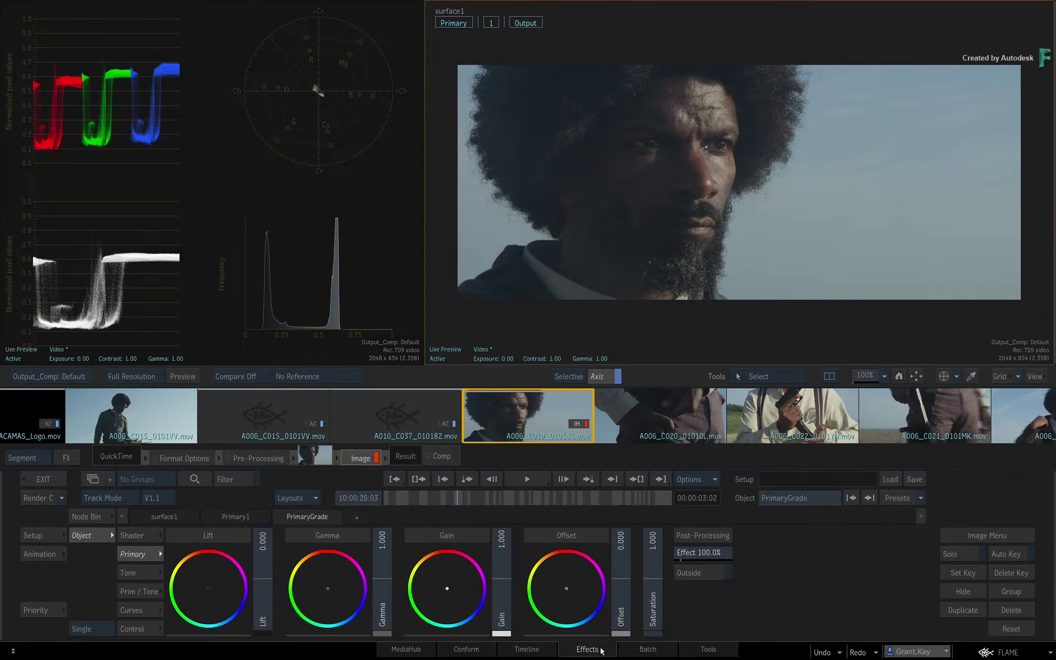
pyautogui.click(656, 650)
pyautogui.click(697, 653)
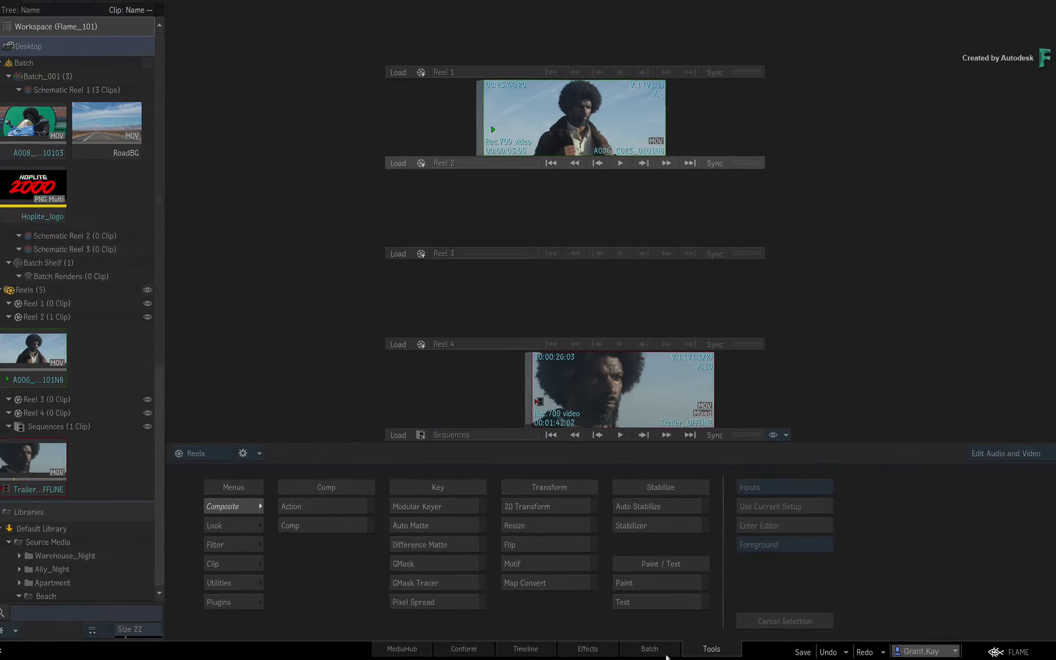
# Go back through Batch, Effects, Timeline and Conform, return to the Timeline environment and scrub through the Trailer_OFFLINE sequence.
pyautogui.click(648, 650)
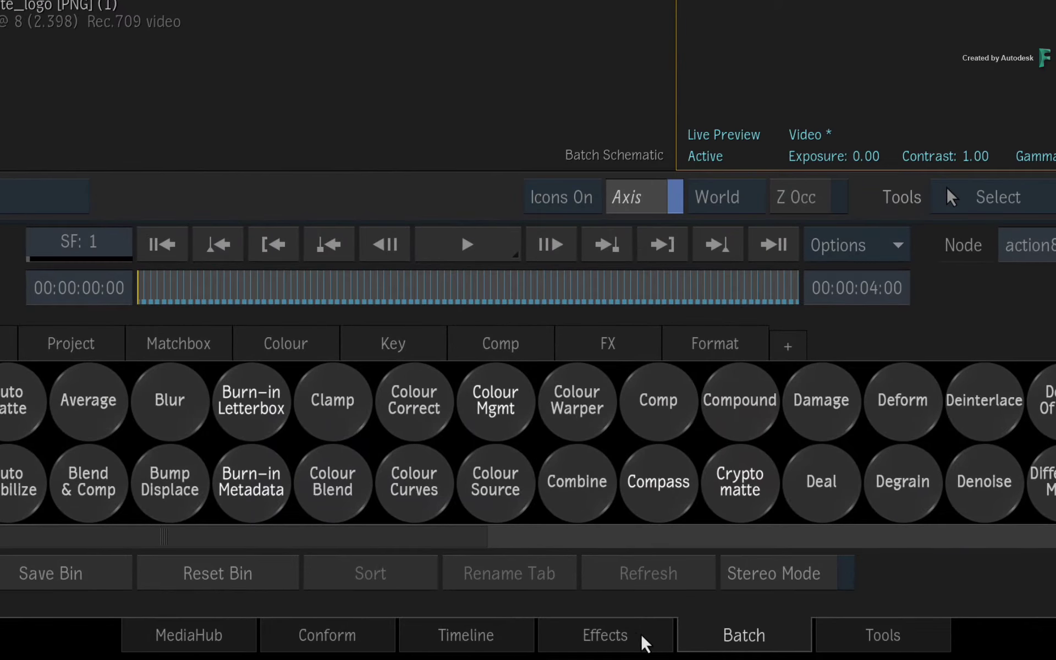
pyautogui.click(636, 637)
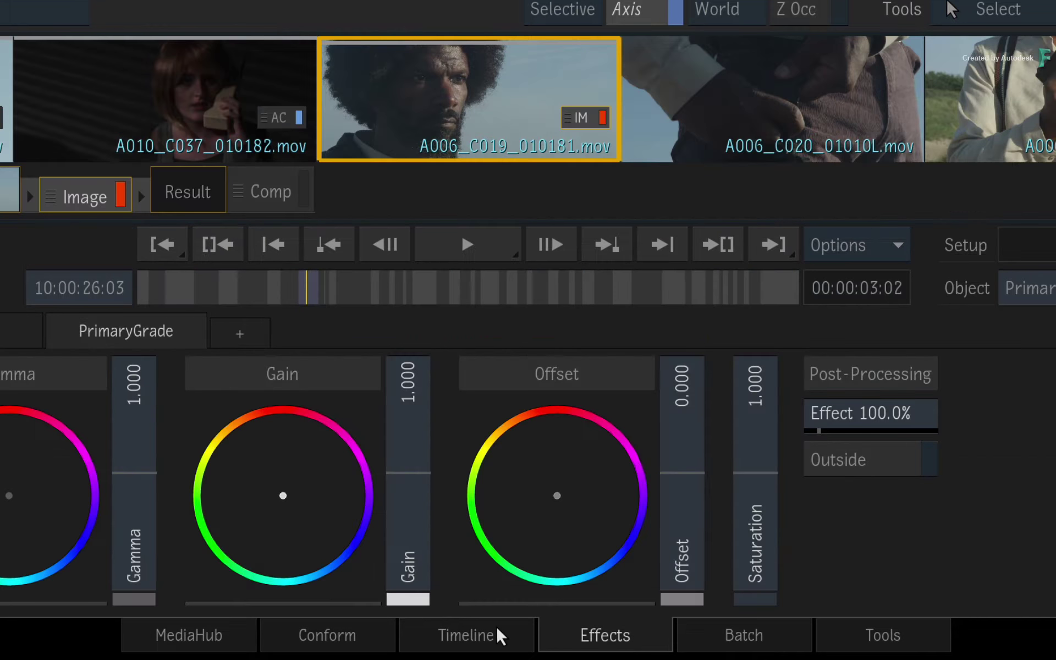
pyautogui.click(495, 633)
pyautogui.click(341, 643)
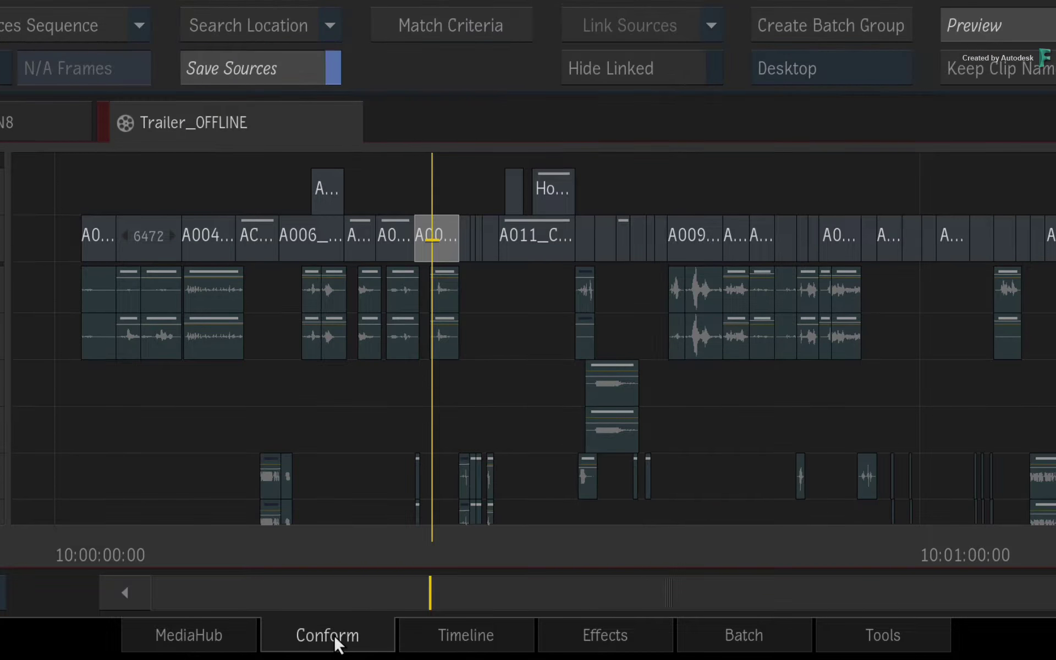
pyautogui.click(515, 633)
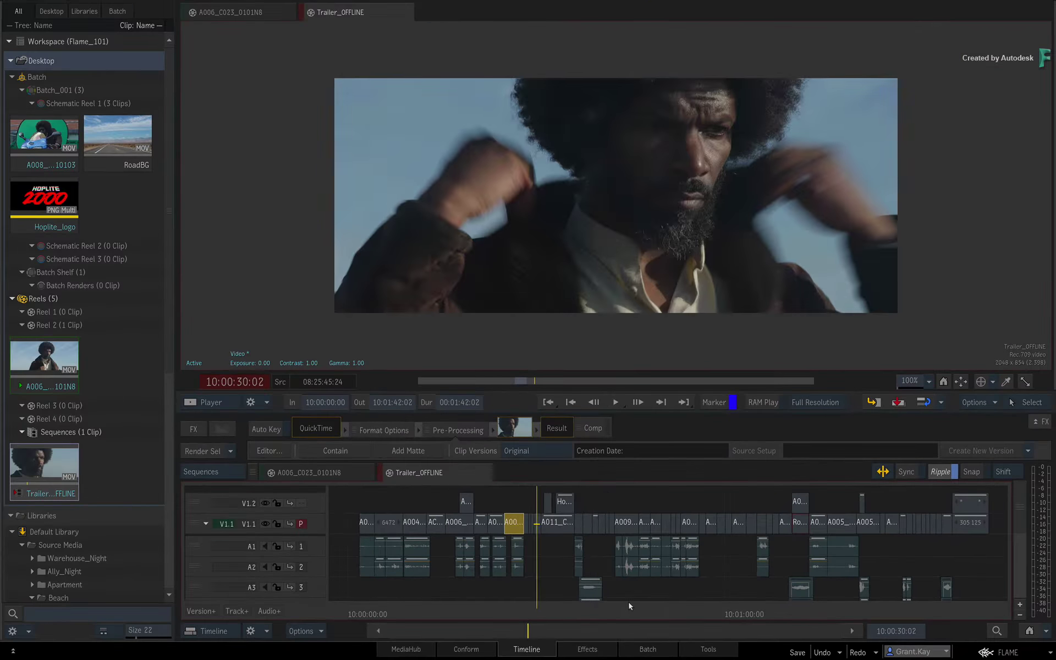
pyautogui.moveTo(630, 607)
pyautogui.mouseDown()
pyautogui.moveTo(678, 607)
pyautogui.moveTo(632, 608)
pyautogui.mouseUp()
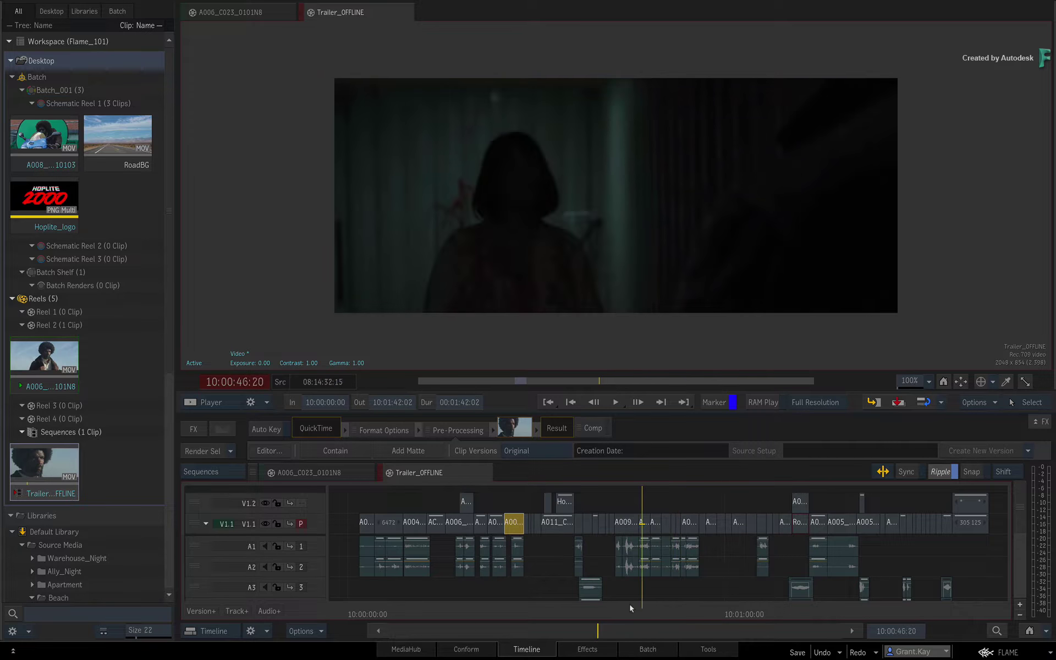
# Switch between the Effects, Batch, Timeline and Tools environments to compare their layouts.
pyautogui.click(606, 649)
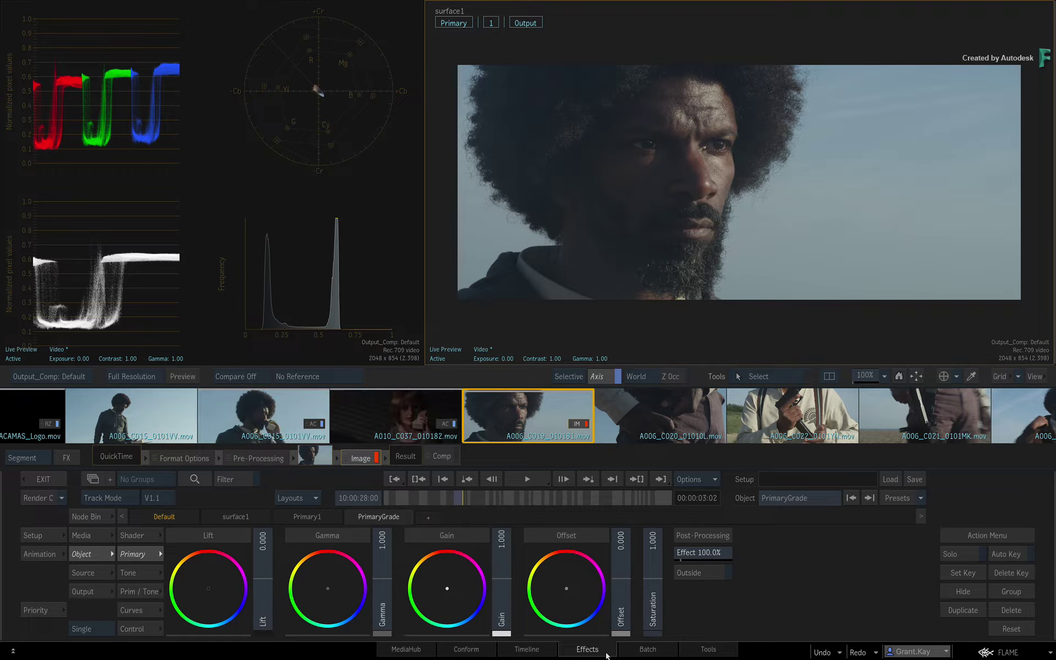
pyautogui.click(655, 651)
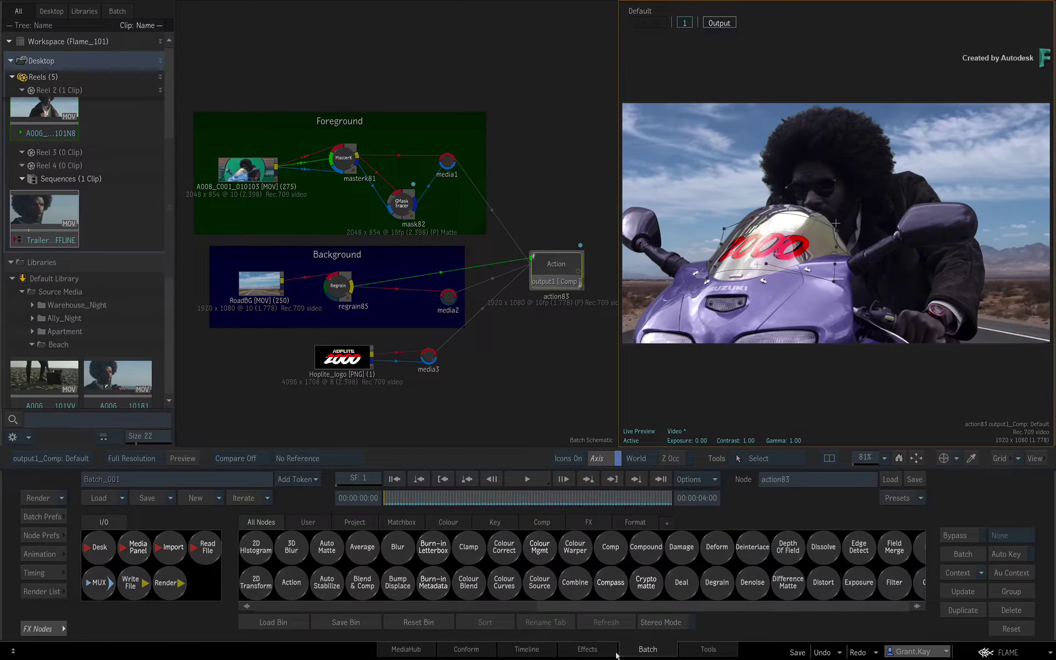
pyautogui.click(520, 649)
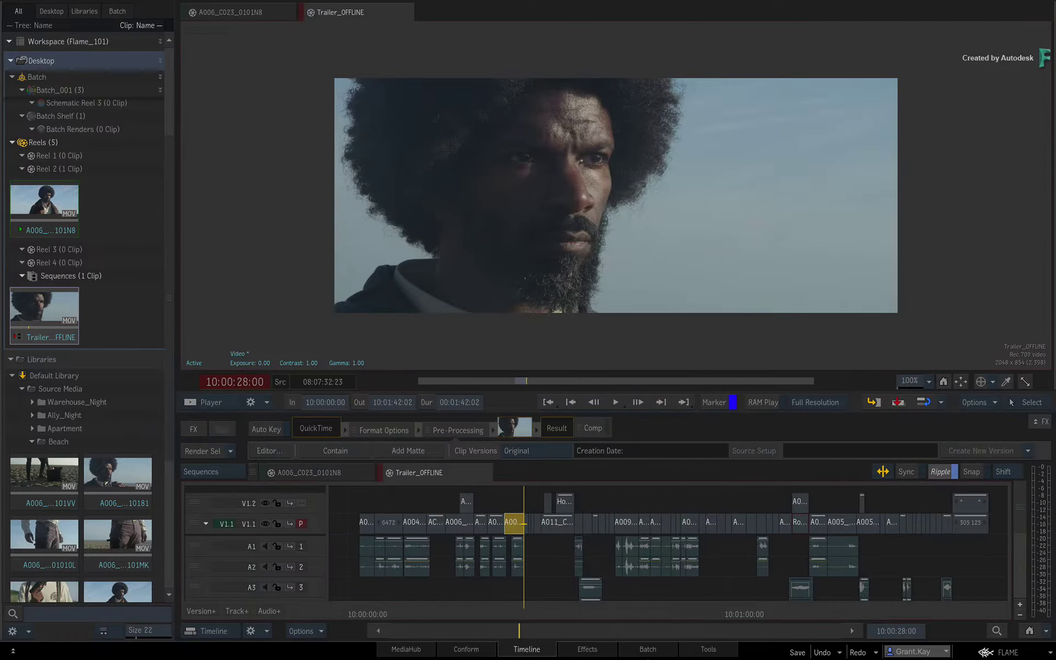
pyautogui.click(715, 650)
pyautogui.click(648, 651)
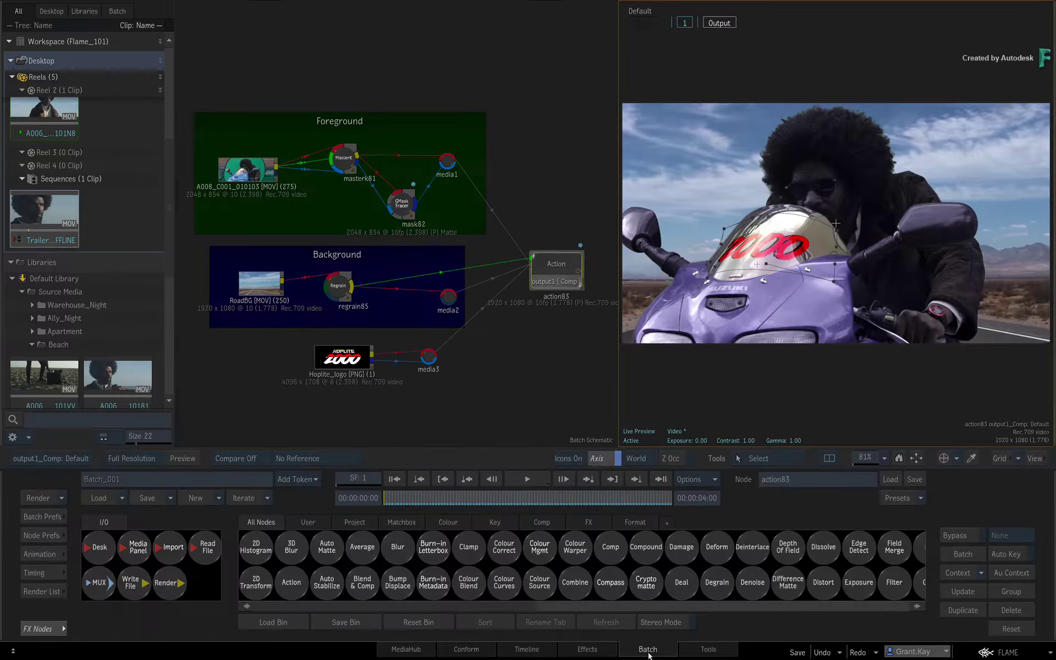
pyautogui.click(540, 651)
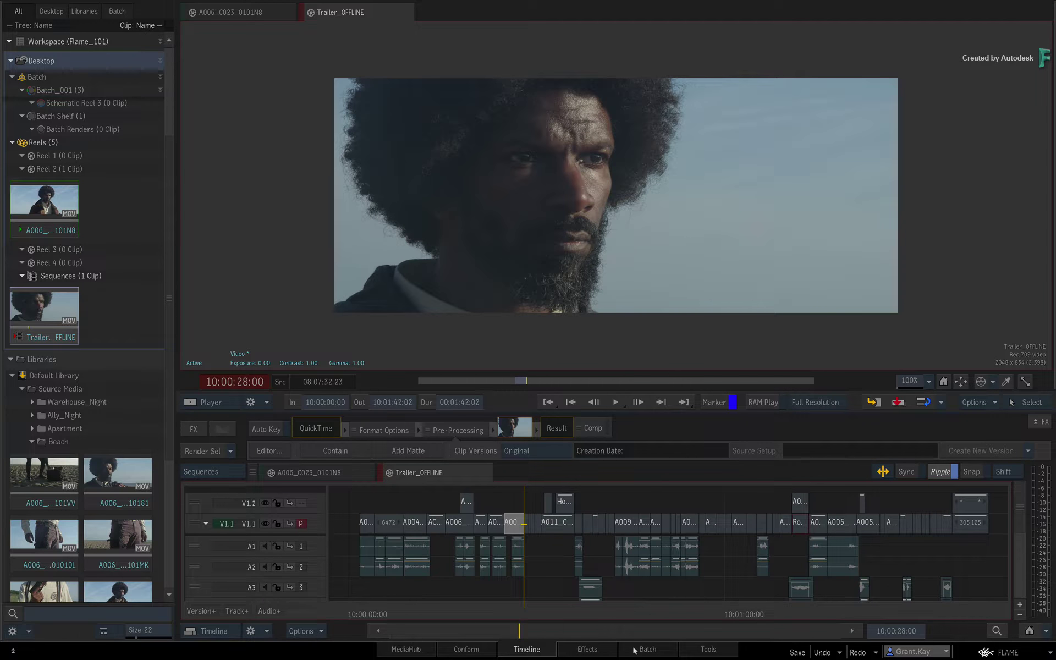
pyautogui.click(658, 650)
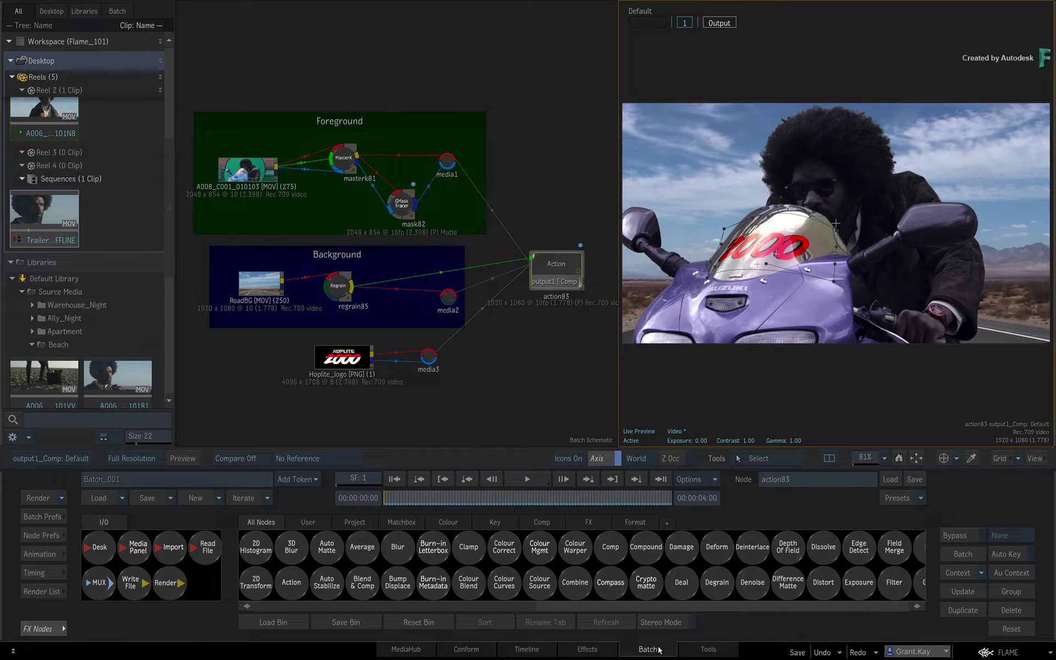
pyautogui.click(588, 650)
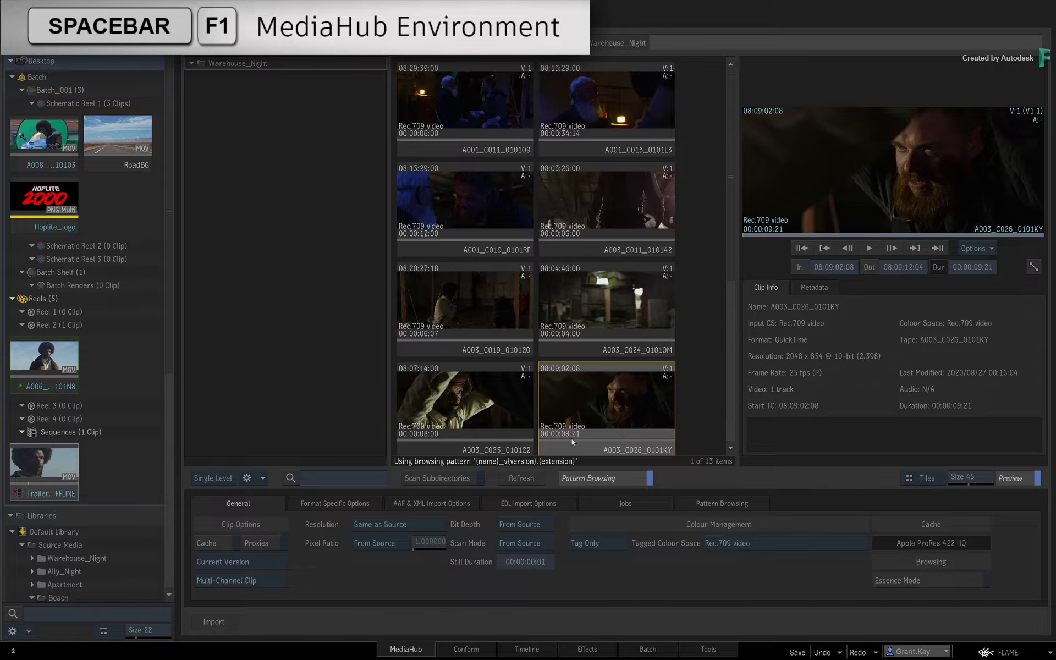
# Move through the Warehouse_Night clips in the MediaHub to preview clip A001_C011_010109.
pyautogui.press('Up')
pyautogui.press('Up')
pyautogui.press('Left')
pyautogui.press('Up')
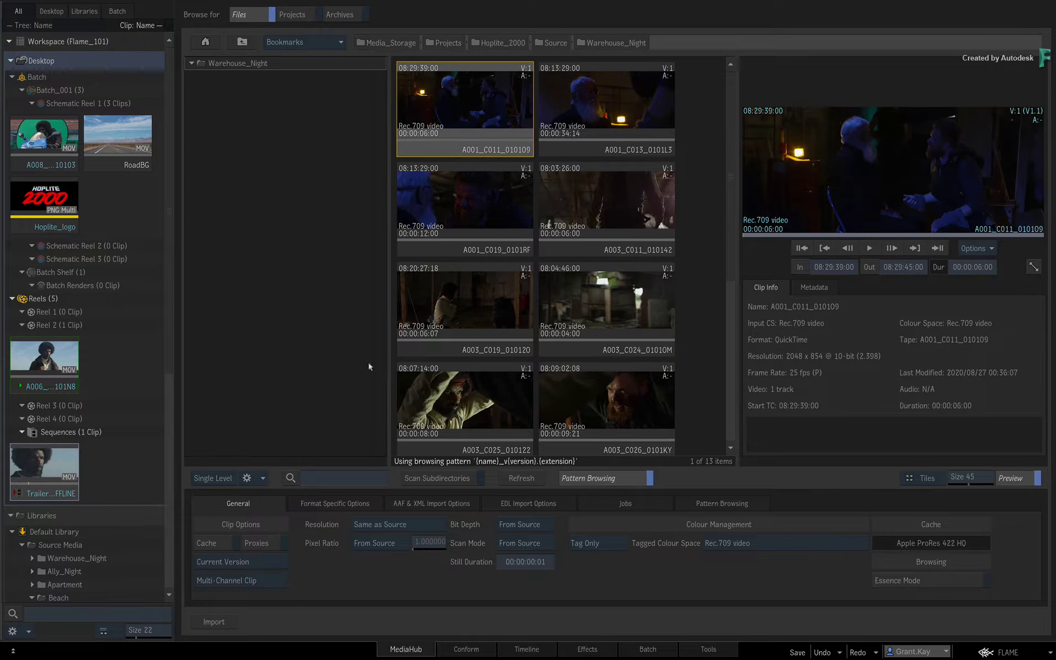
# Look through the format-specific, AAF & XML, EDL and general import options, and browse for projects and archives.
pyautogui.click(337, 505)
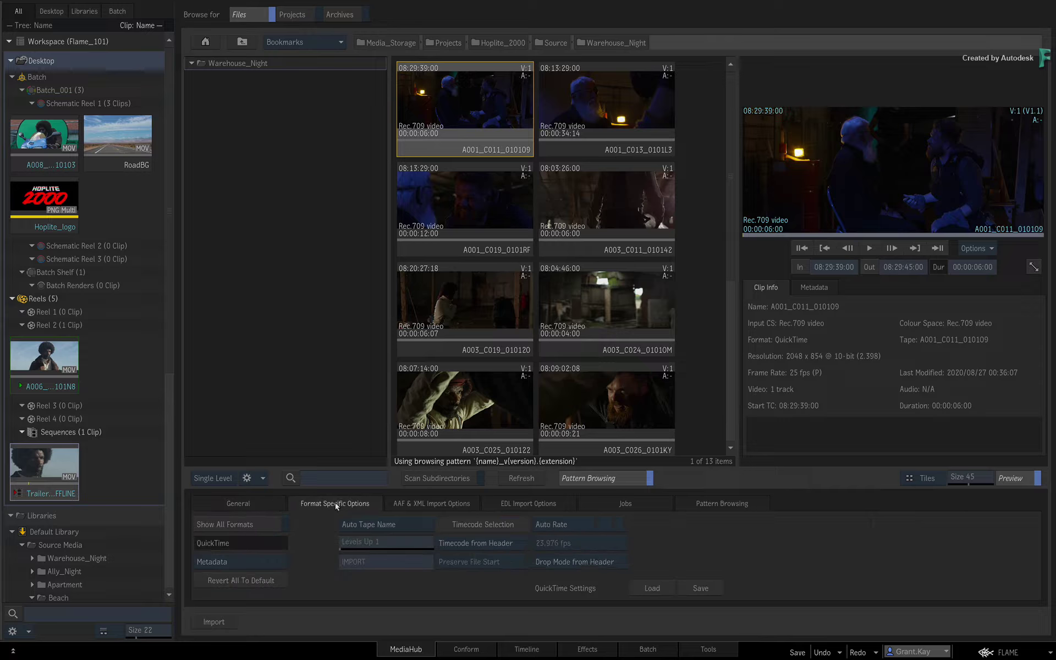
pyautogui.click(430, 503)
pyautogui.click(539, 501)
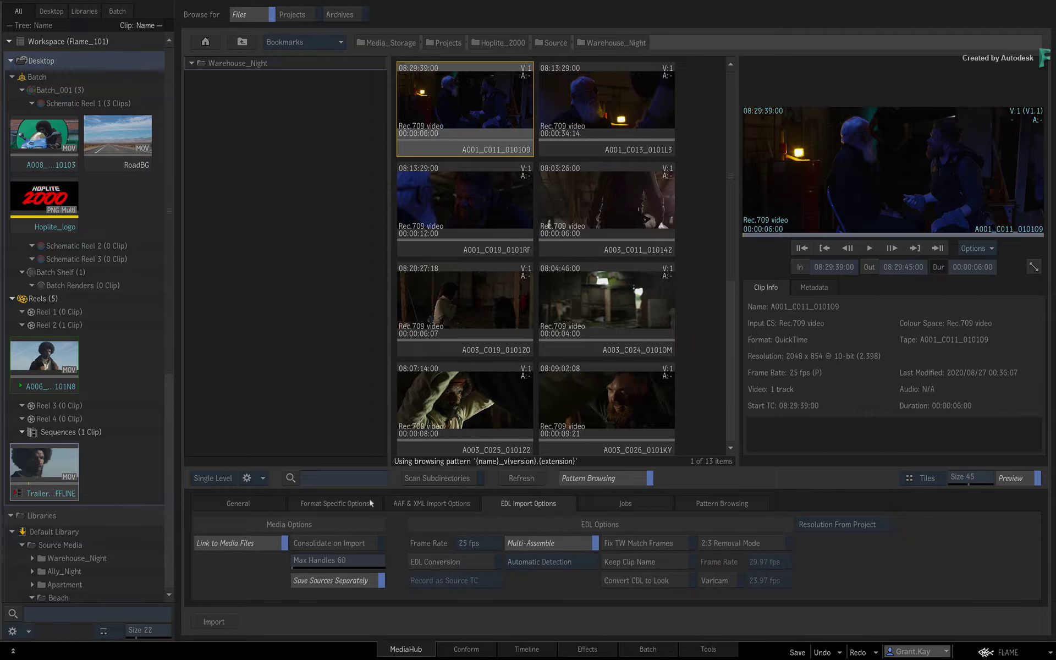
pyautogui.click(263, 505)
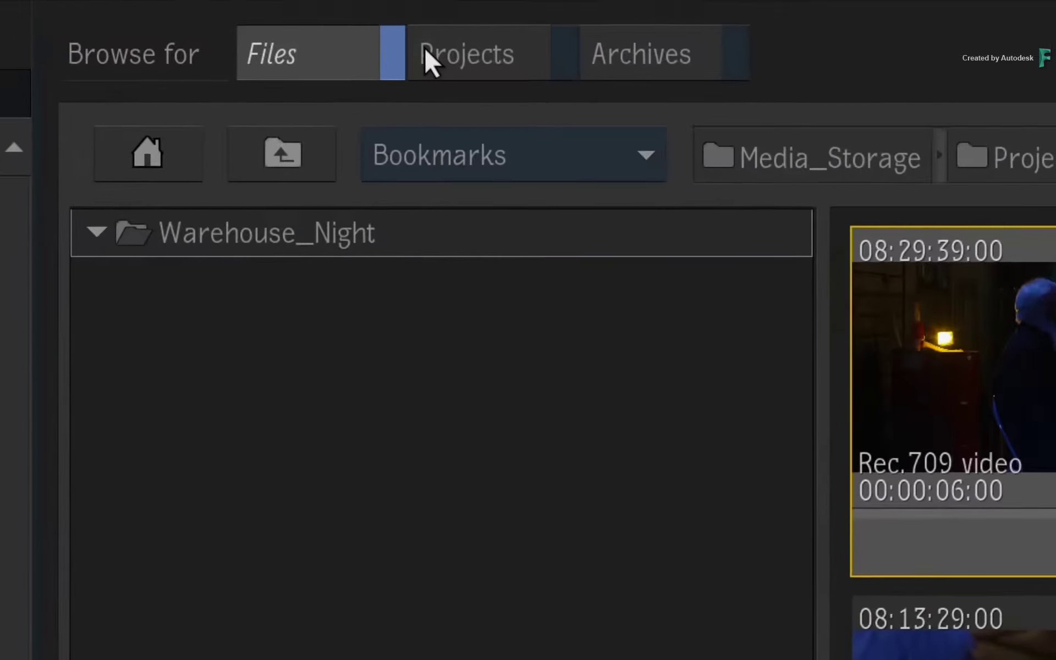
pyautogui.click(291, 15)
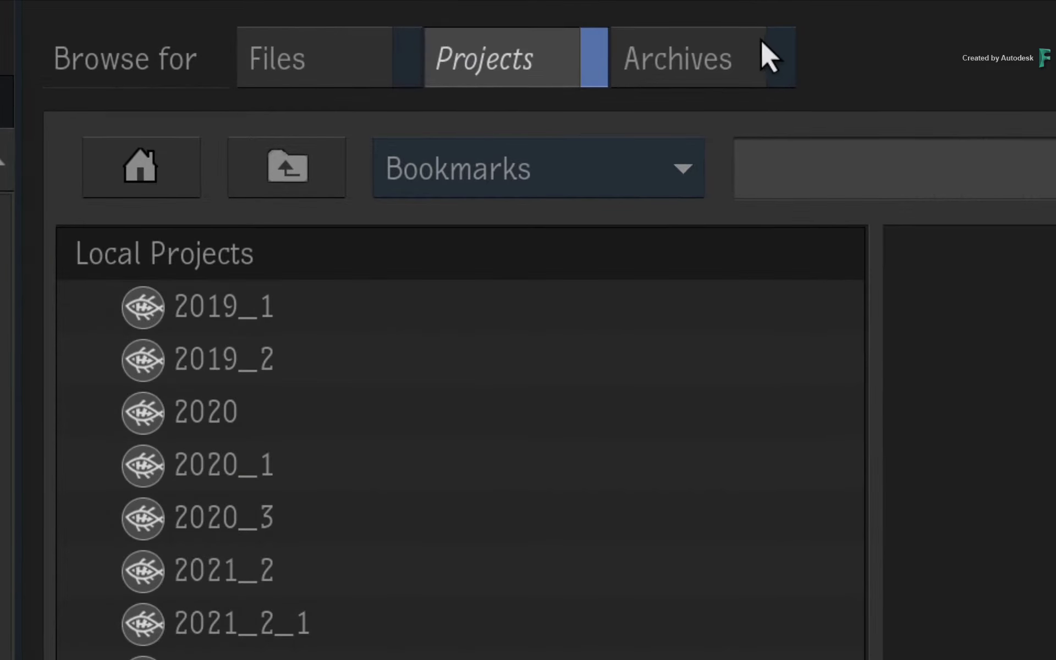
pyautogui.click(765, 39)
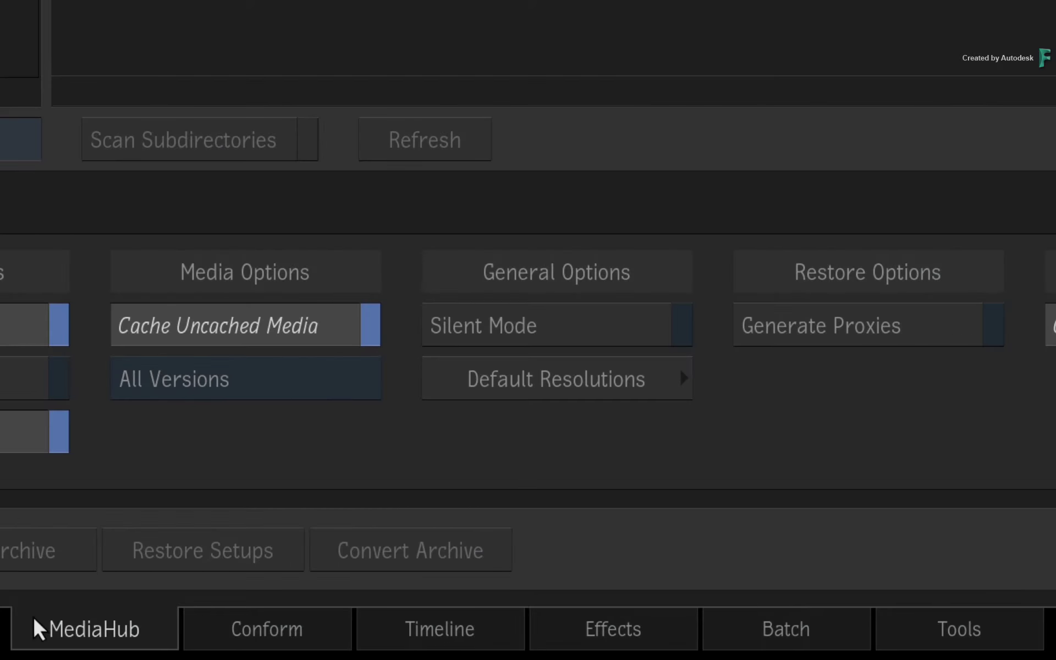
# Open the Conform environment and view the actions available for segment 0016 in the event list.
pyautogui.click(204, 638)
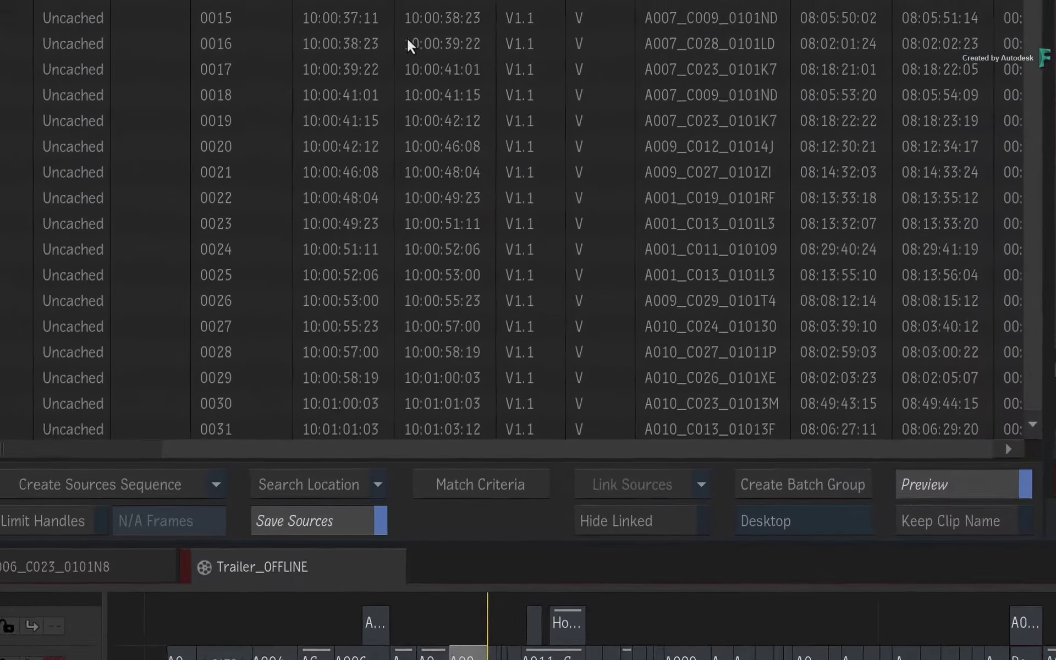
pyautogui.rightClick(483, 155)
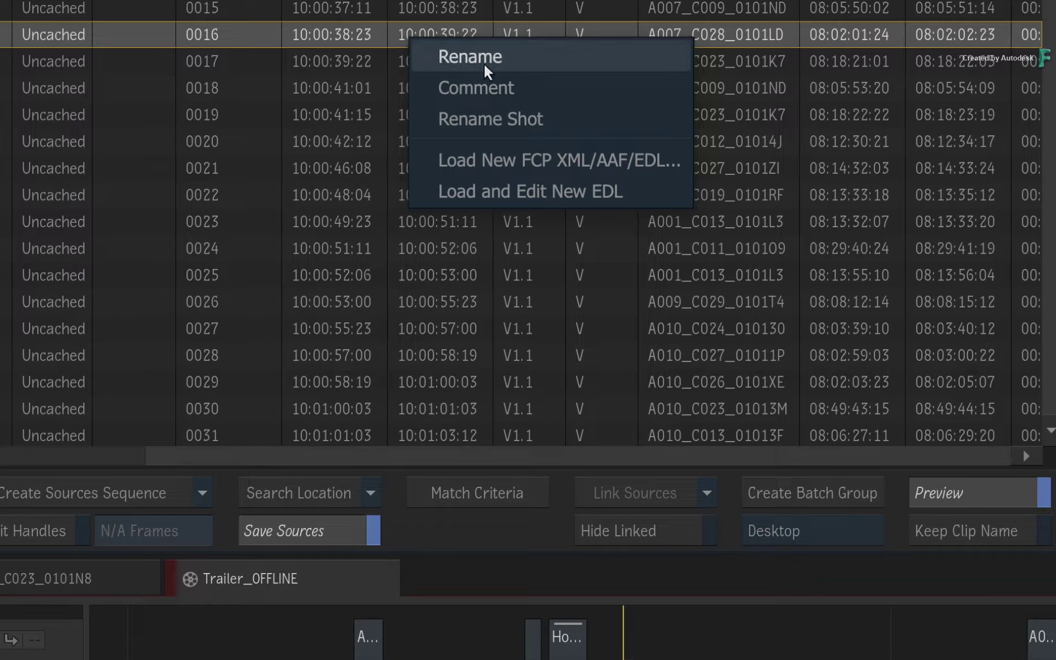
pyautogui.click(474, 529)
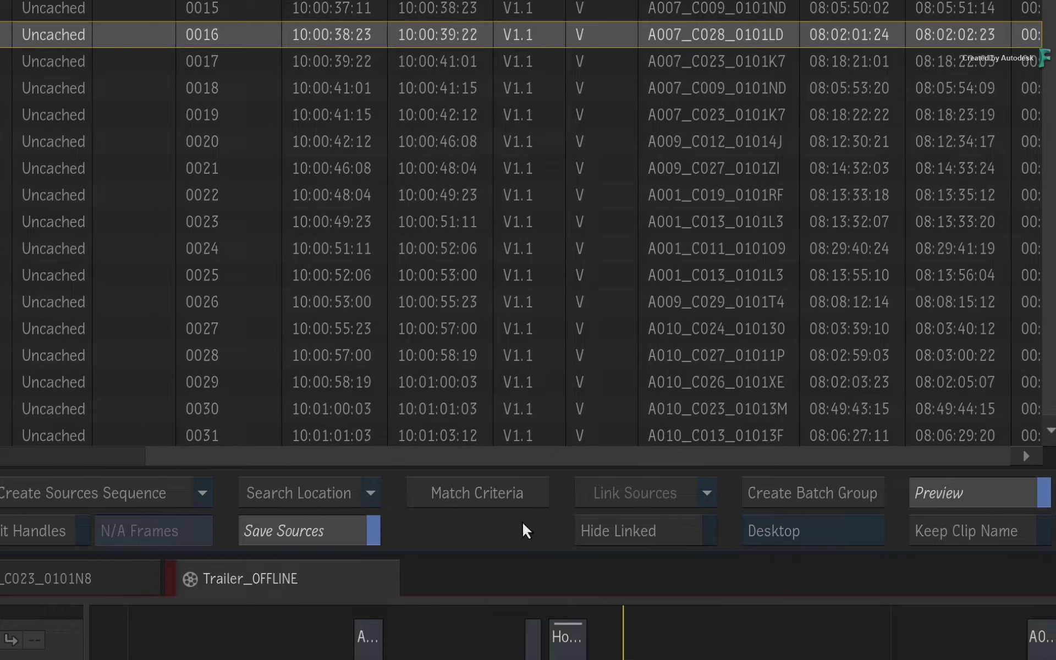
# Select various segments in the conform list, including 0020, 0026 and 0029, to locate and preview them in the sequence.
pyautogui.click(149, 143)
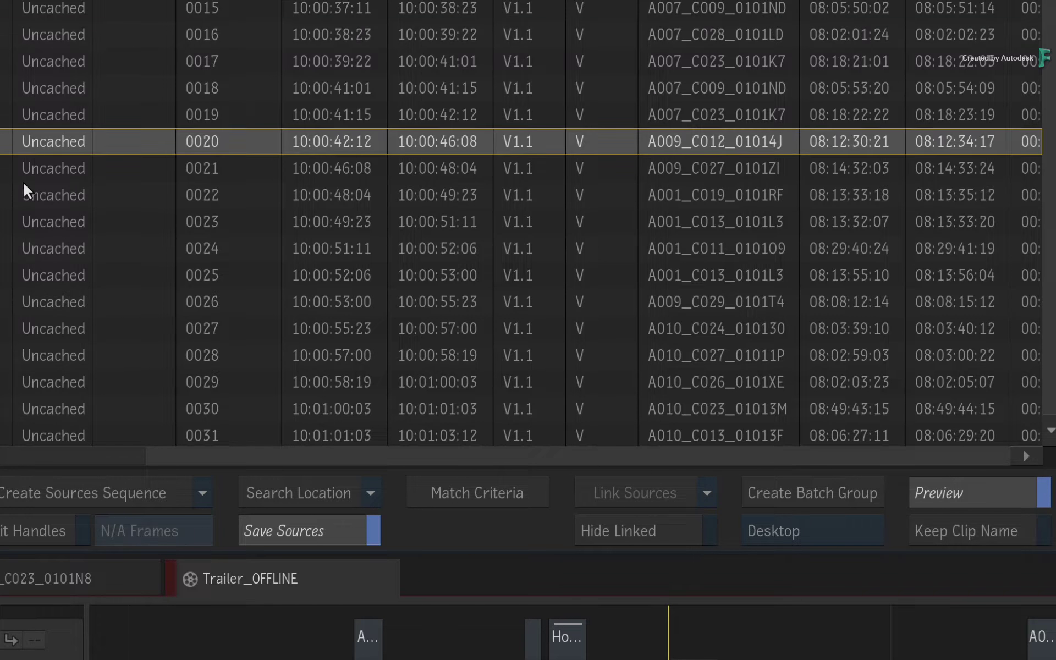
pyautogui.click(38, 195)
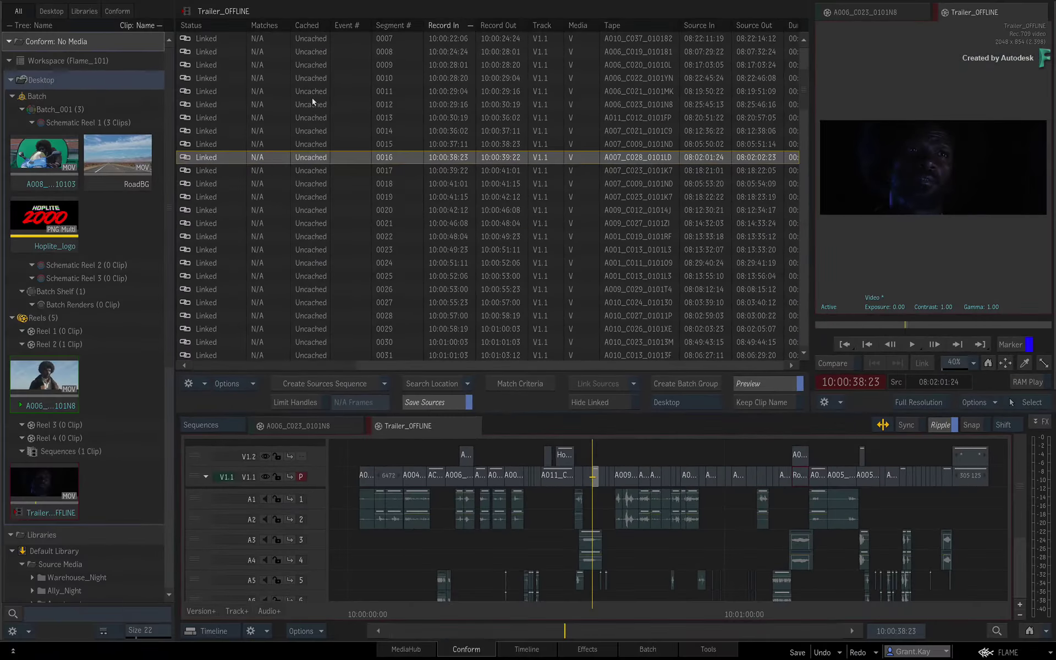
pyautogui.click(319, 67)
pyautogui.click(322, 159)
pyautogui.click(326, 235)
pyautogui.click(329, 288)
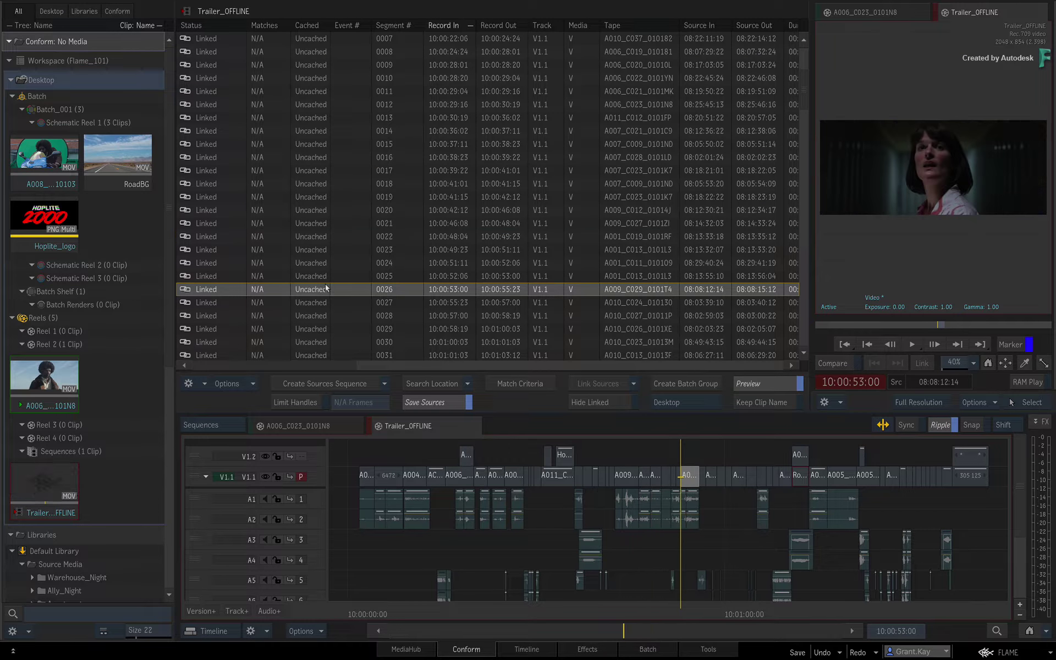
pyautogui.click(306, 335)
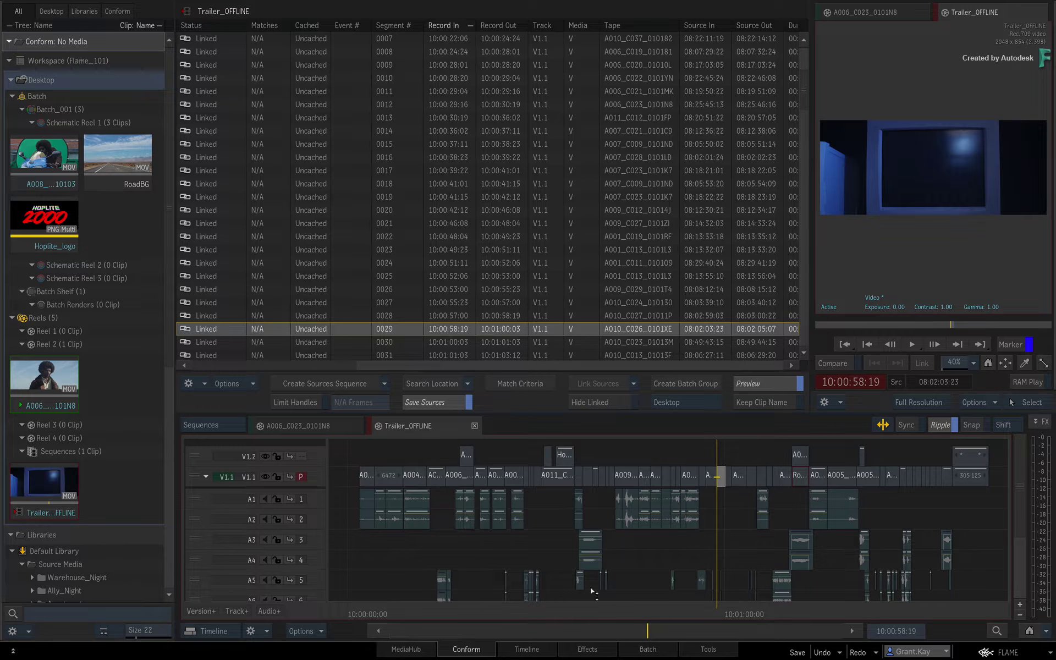
# Scrub through the Trailer_OFFLINE sequence in Conform and view the options for creating or updating sources and shots sequences.
pyautogui.moveTo(709, 614); pyautogui.dragTo(539, 591)
pyautogui.click(637, 595)
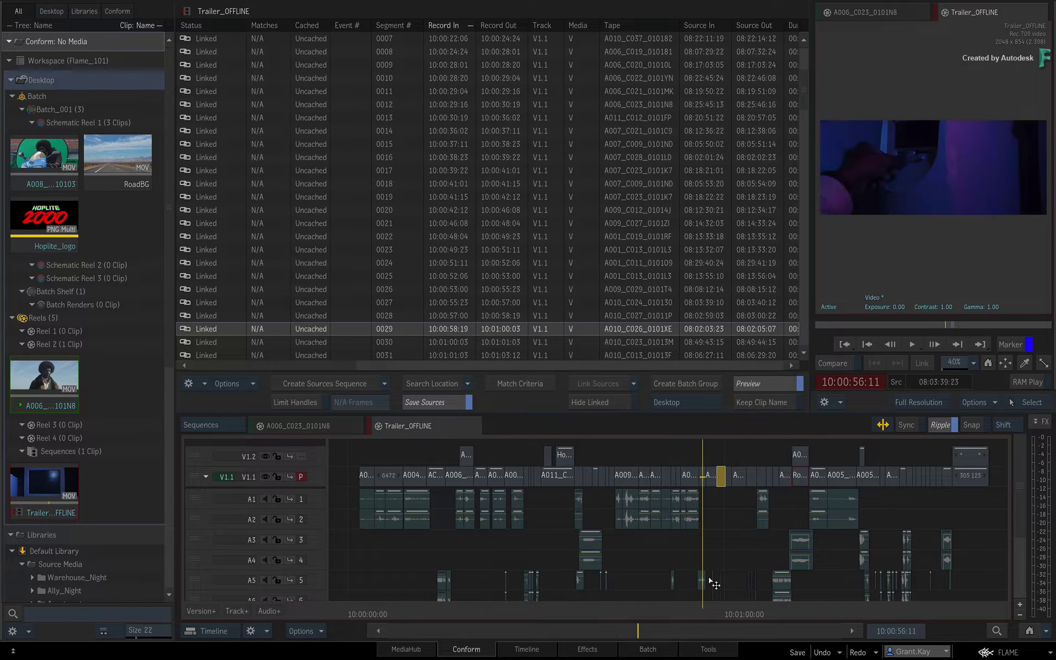
pyautogui.click(385, 384)
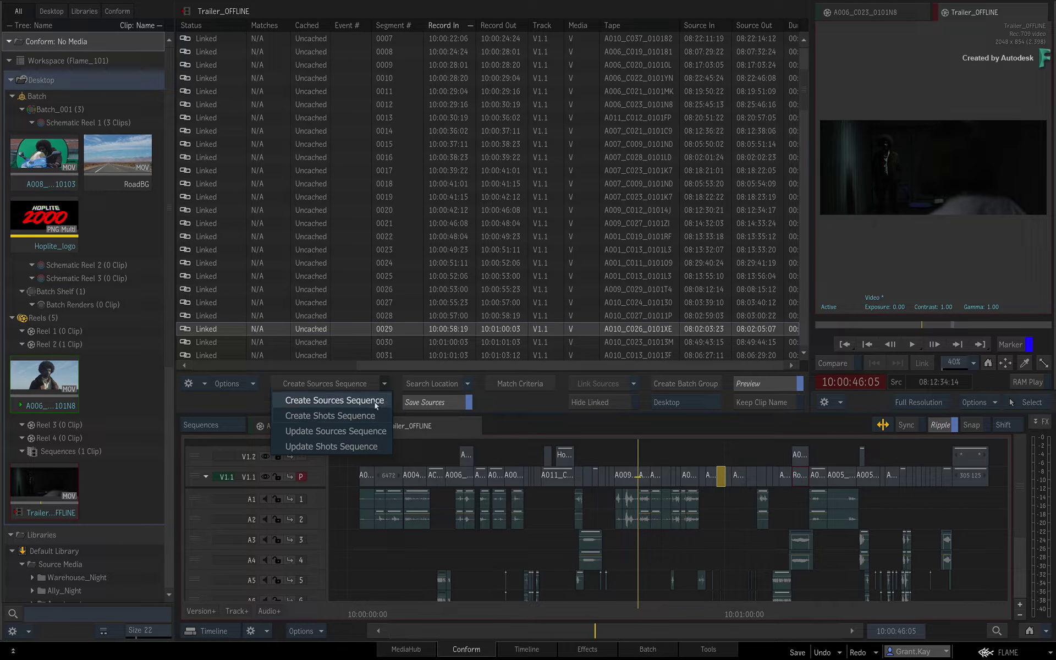
pyautogui.click(396, 383)
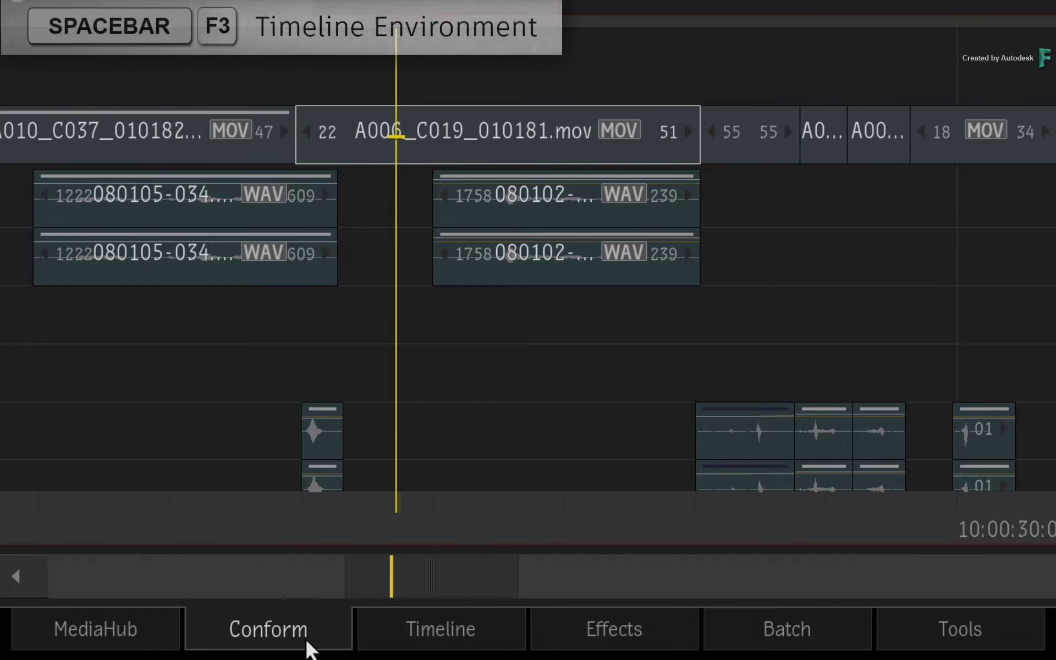
# Switch to the Timeline environment and scrub past clip A006_C019_010181 in the Trailer_OFFLINE sequence.
pyautogui.click(382, 630)
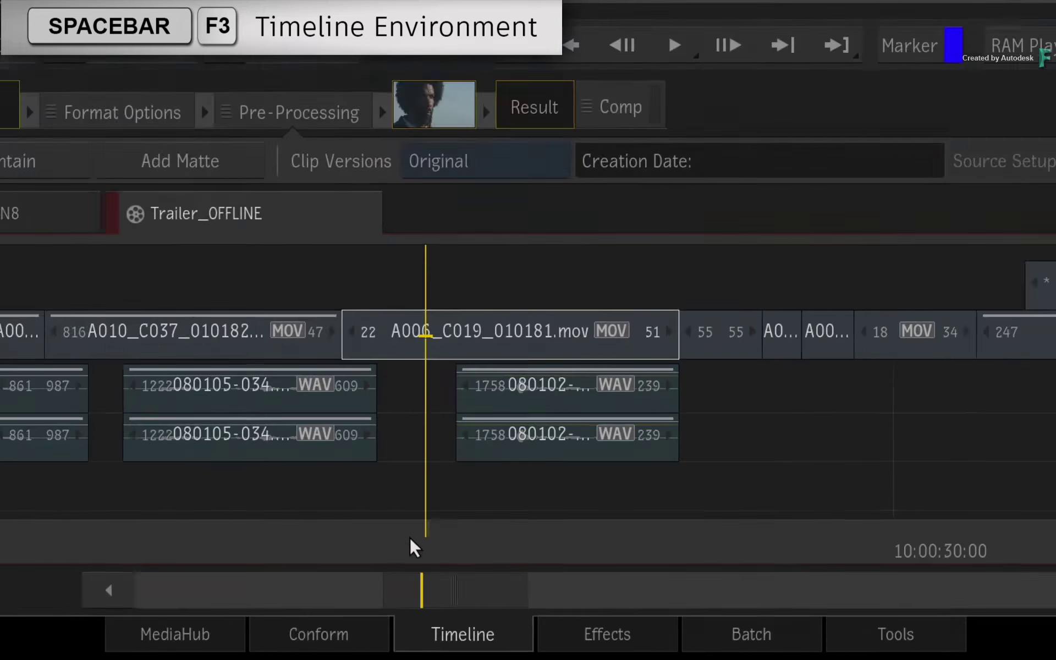
pyautogui.moveTo(409, 536); pyautogui.dragTo(801, 544)
pyautogui.moveTo(670, 610); pyautogui.dragTo(660, 611)
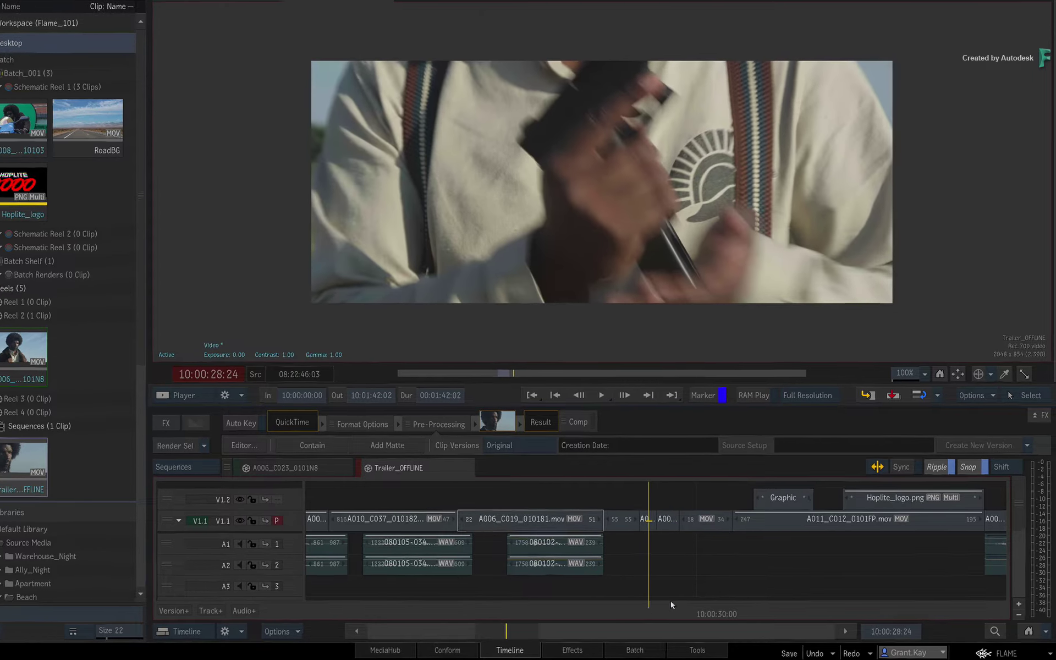
# Check the timeline's edit modes and add a dissolve at the cut following clip A006_C019_010181.mov in Trailer_OFFLINE.
pyautogui.click(883, 471)
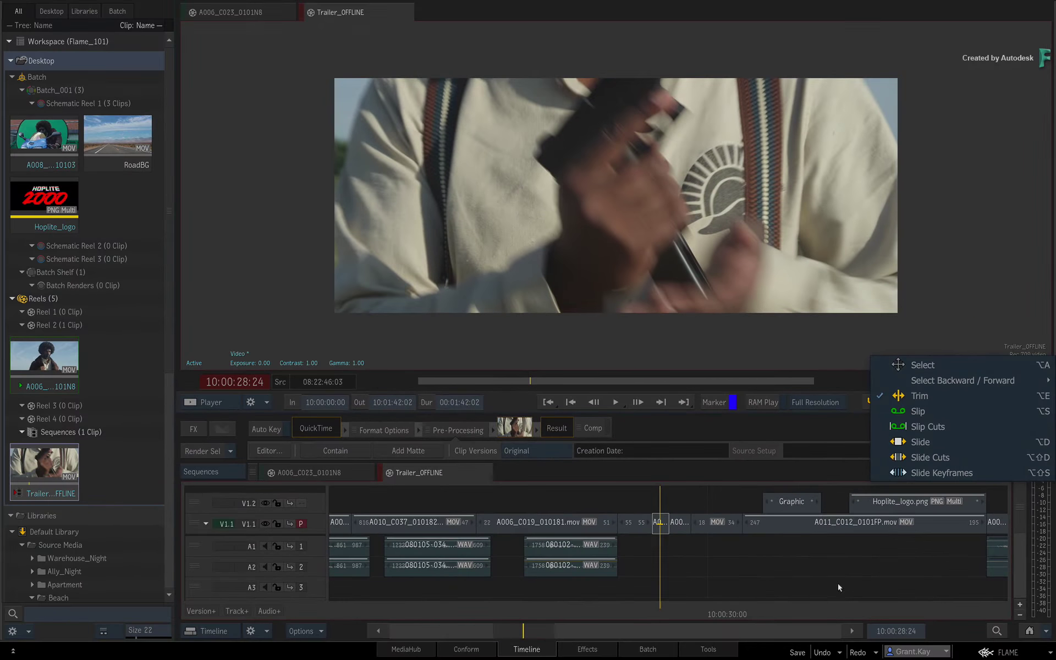
pyautogui.moveTo(659, 612); pyautogui.dragTo(622, 608)
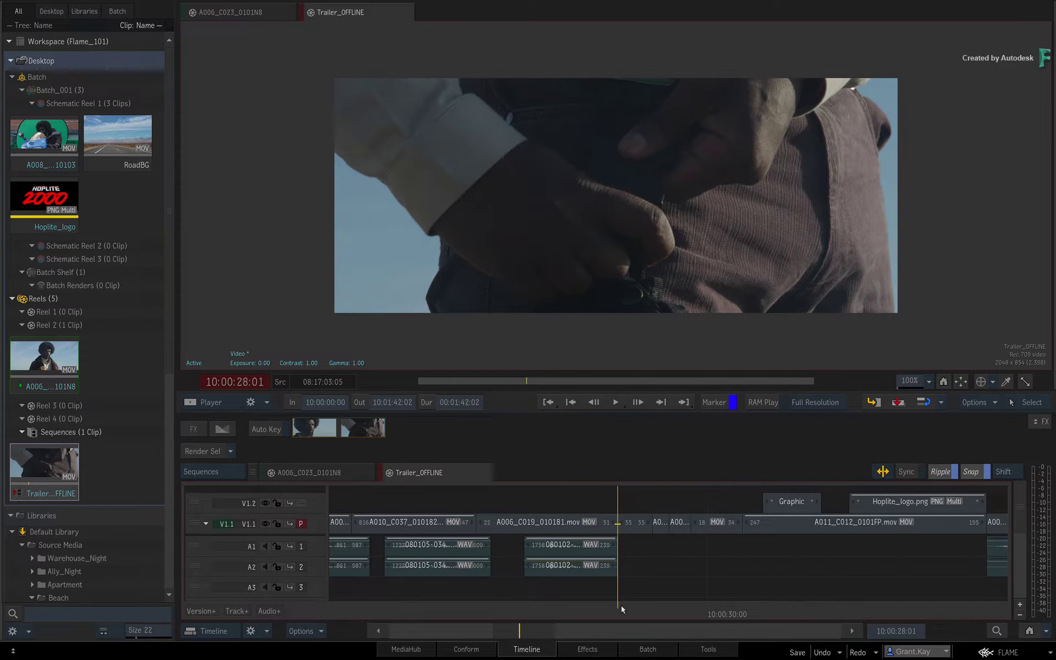
pyautogui.hotkey('alt', 'd')
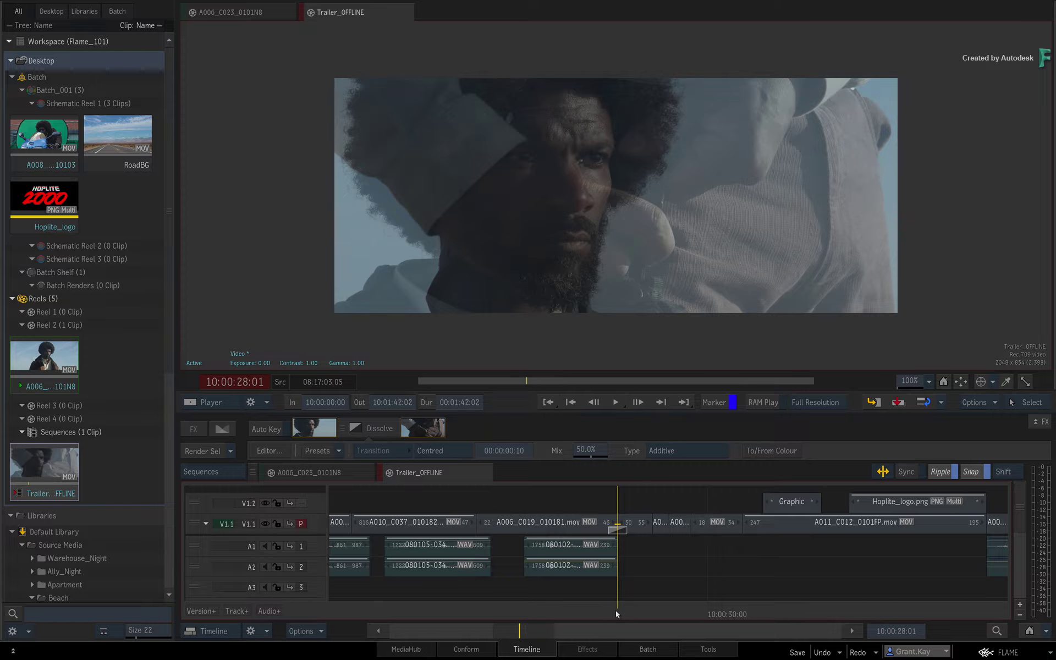
# Move along Trailer_OFFLINE to clip A011_C012_0101FP.mov and view the quick settings of its Action effect.
pyautogui.moveTo(616, 611); pyautogui.dragTo(774, 614)
pyautogui.click(560, 430)
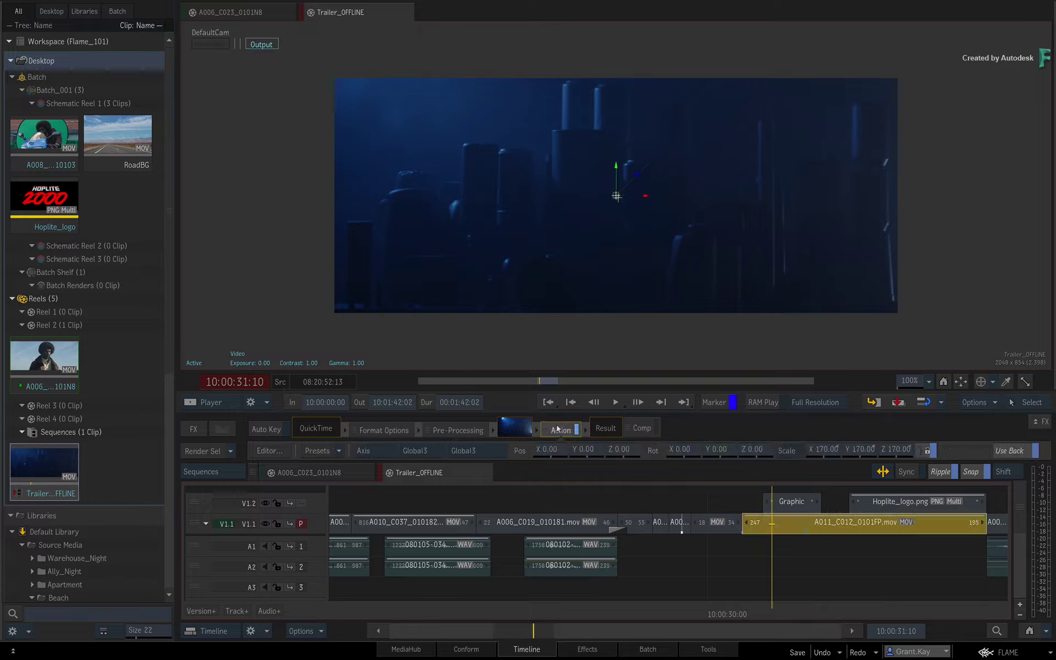
pyautogui.moveTo(544, 452); pyautogui.dragTo(440, 469)
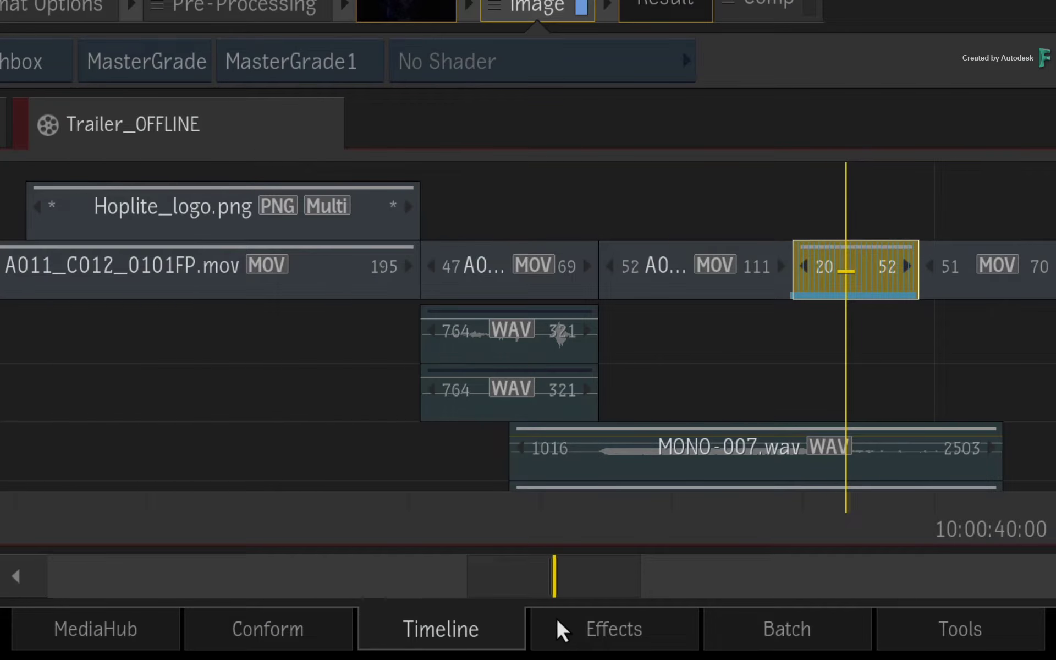
# Switch to the Effects environment and view the selective matte of the Image effect on A007_C028_0101LD.mov, returning to the graded result.
pyautogui.click(556, 618)
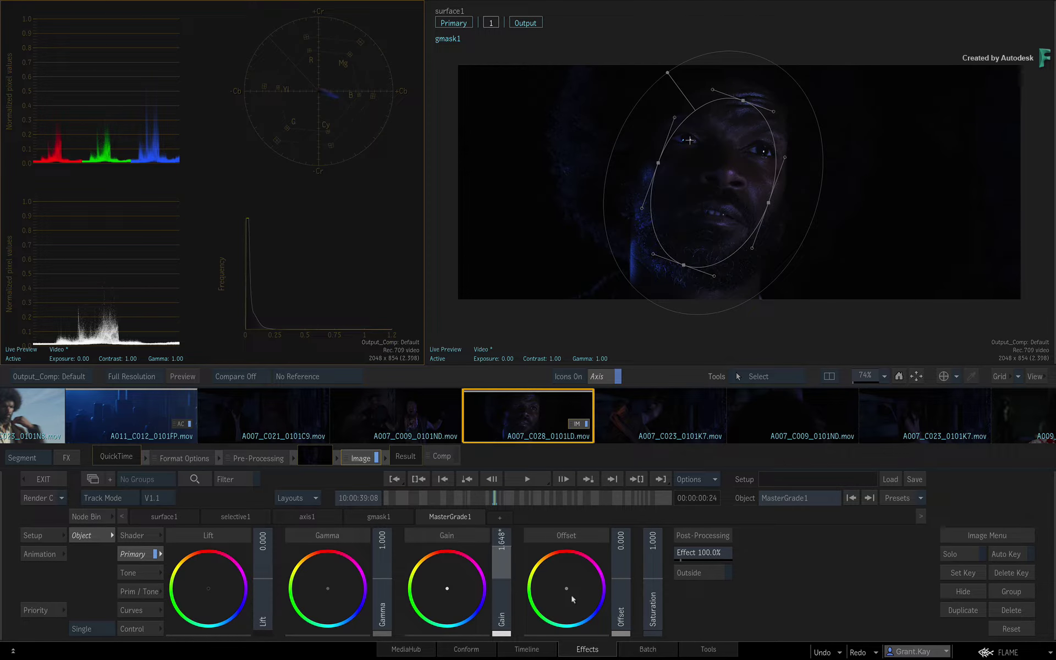
pyautogui.moveTo(588, 590)
pyautogui.mouseDown()
pyautogui.moveTo(631, 586)
pyautogui.moveTo(571, 592)
pyautogui.mouseUp()
pyautogui.press('F8')
pyautogui.press('F8')
pyautogui.press('F8')
pyautogui.press('F8')
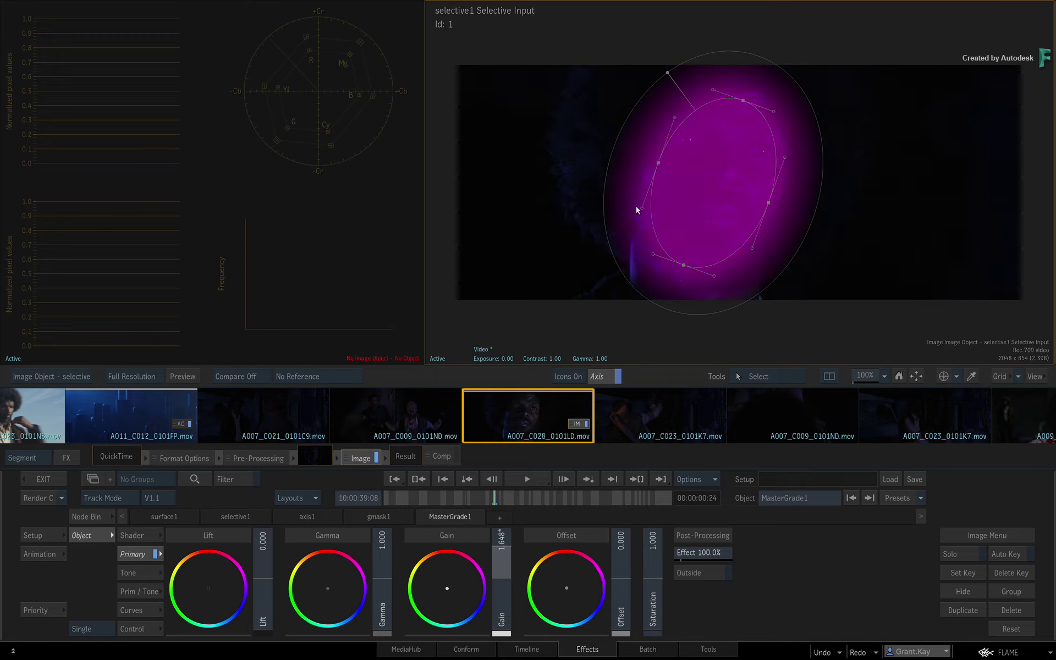
pyautogui.press('F4')
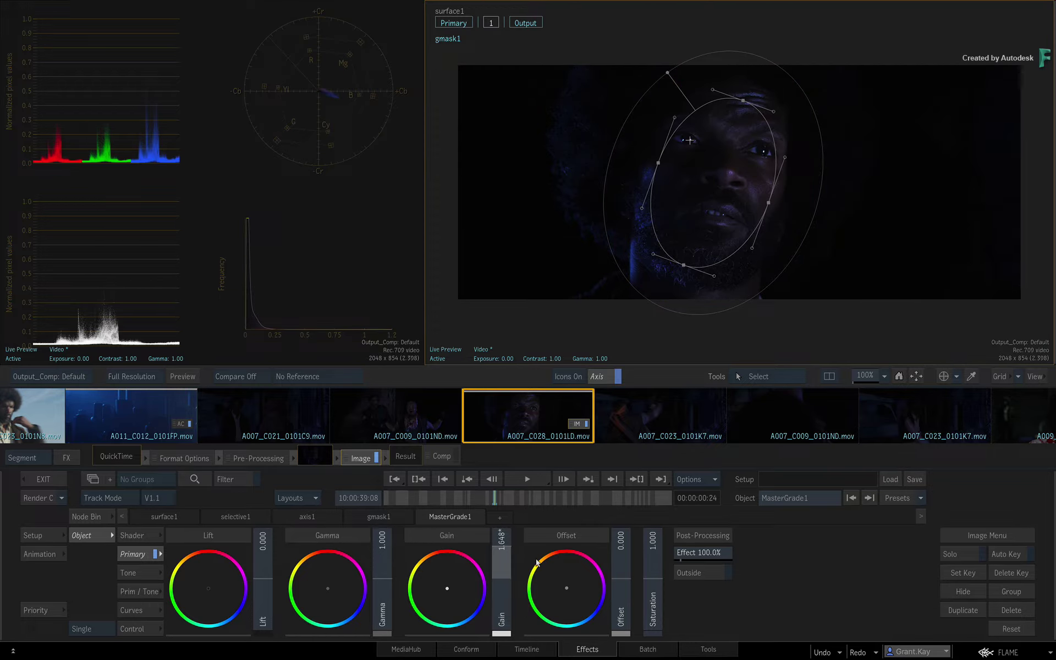
# Select clip A011_C012_0101FP.mov in the Effects storyboard and display the Action schematic beside its result.
pyautogui.click(180, 424)
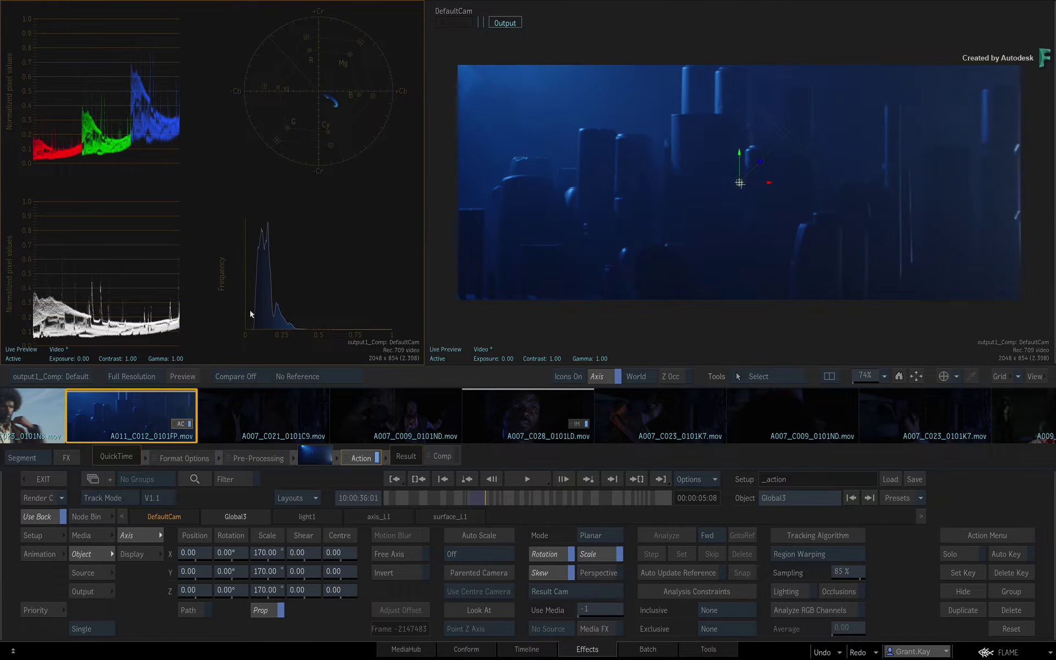
pyautogui.press('F9')
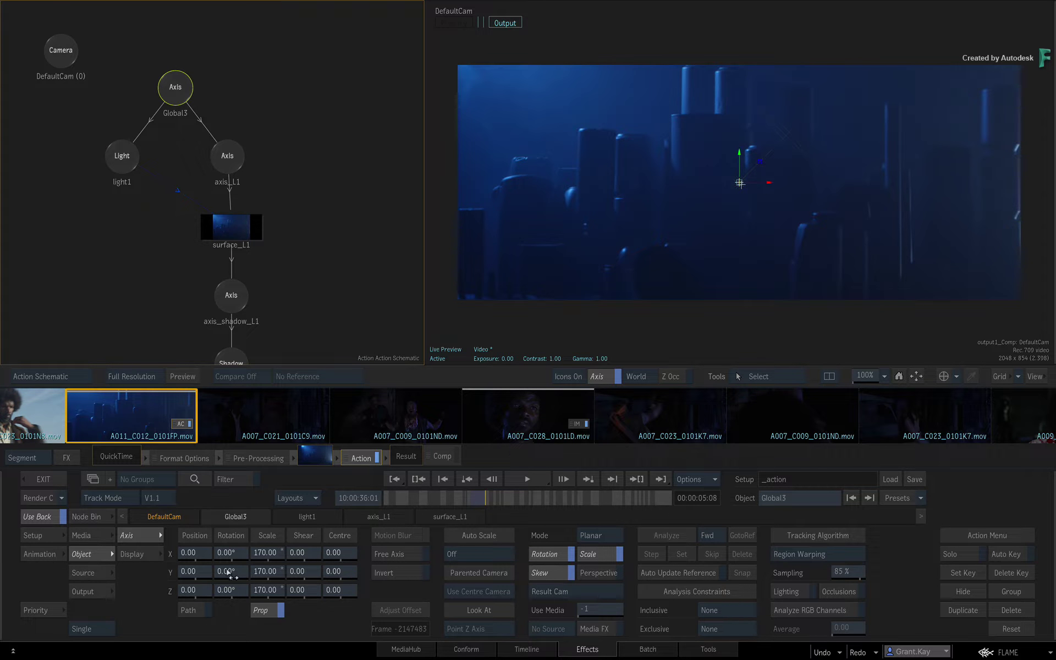
pyautogui.moveTo(228, 575); pyautogui.dragTo(267, 575)
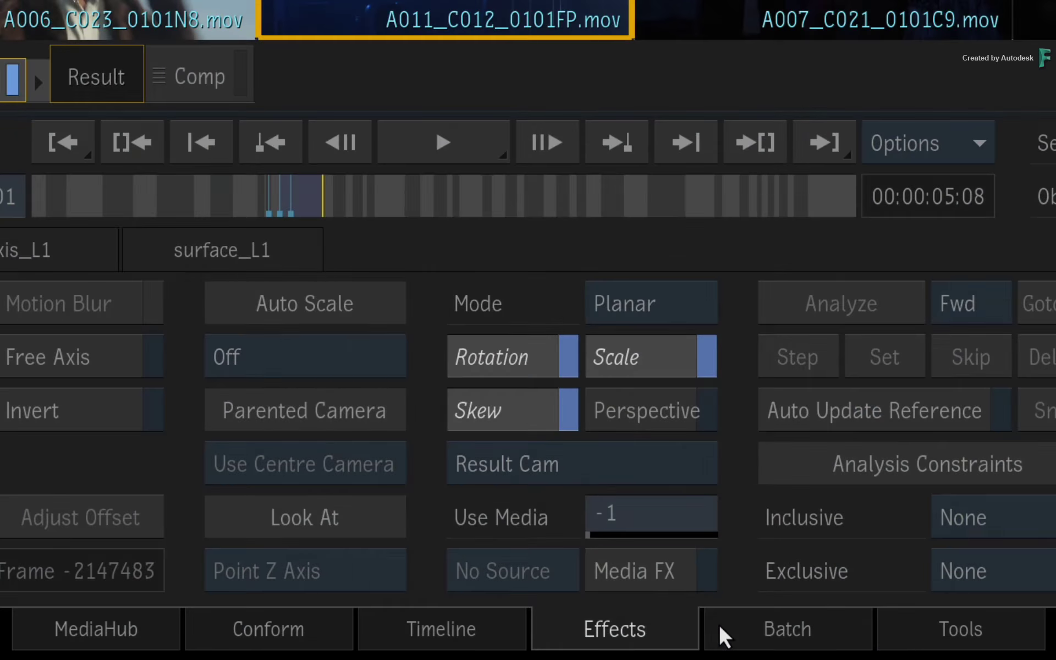
# Switch to the Batch environment and view the results of the masterk81, mask82 and action83 nodes.
pyautogui.click(719, 623)
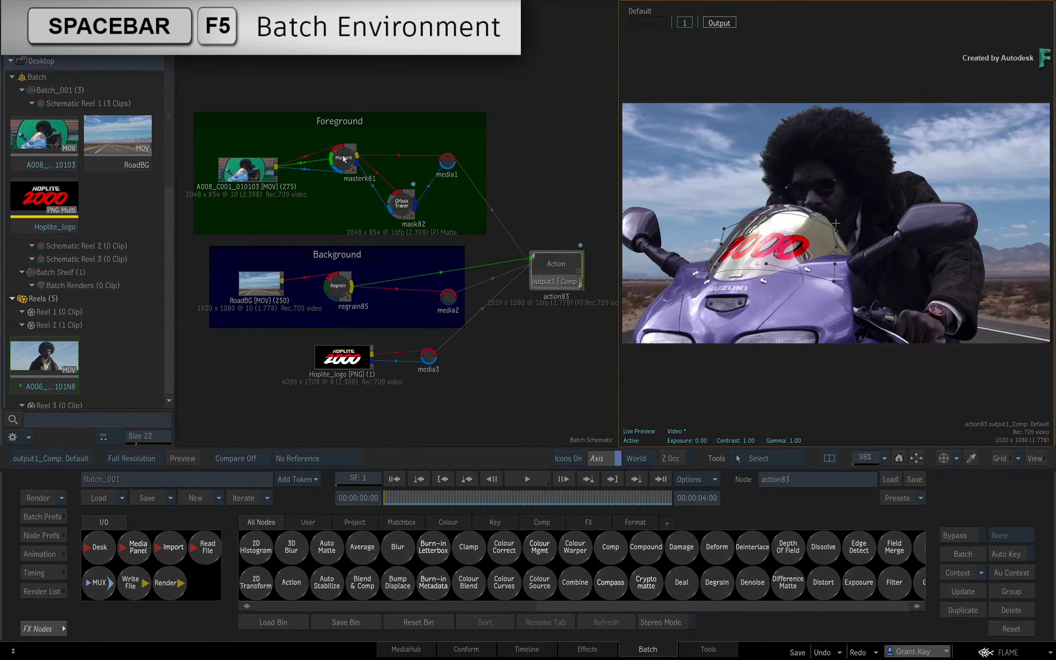
pyautogui.click(344, 159)
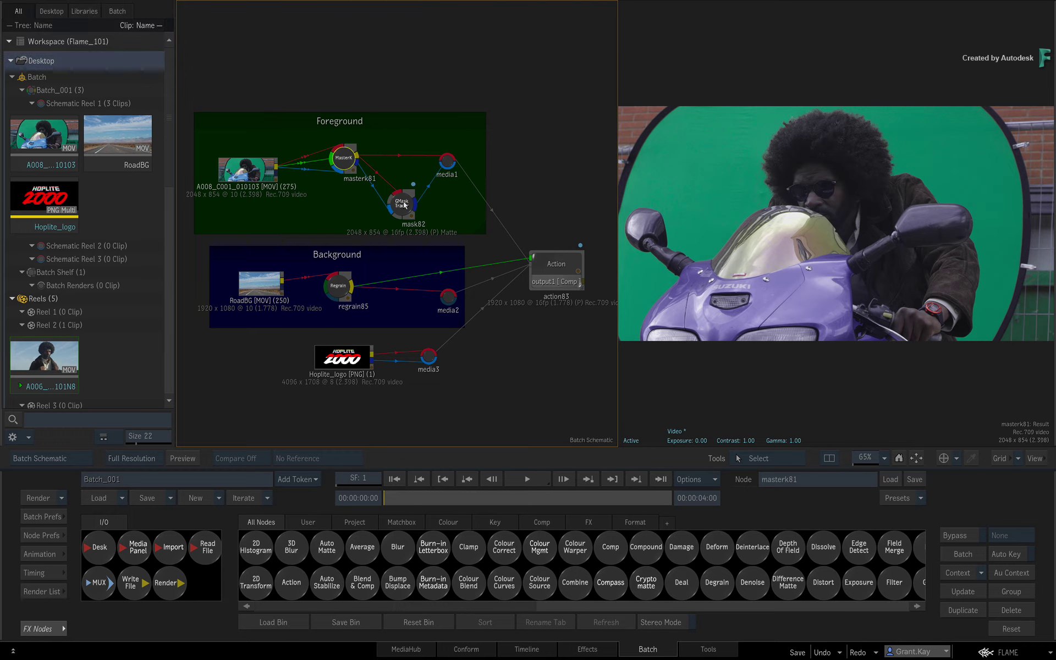
pyautogui.click(404, 202)
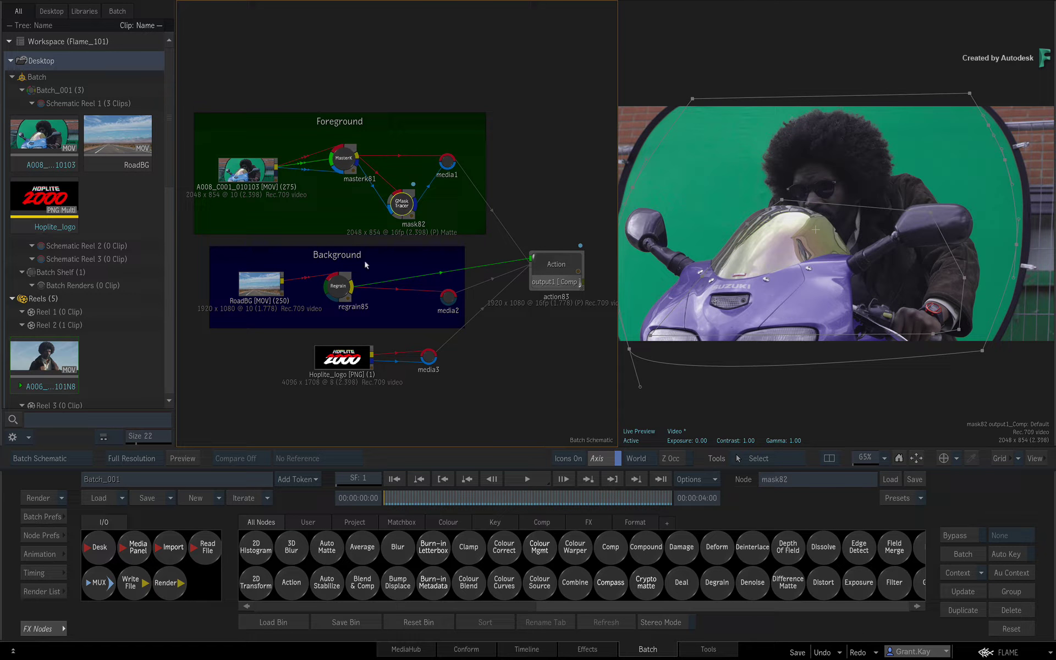
pyautogui.click(561, 266)
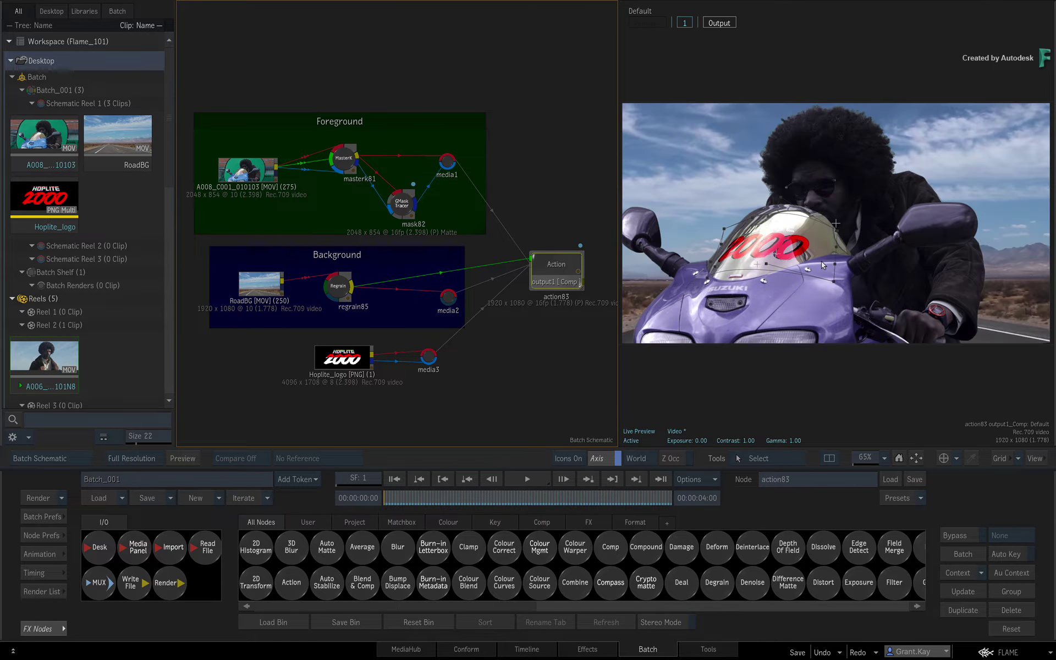
# Examine the action83 composite from the Perspective view, orbiting around it, and return to the output result.
pyautogui.press('F1')
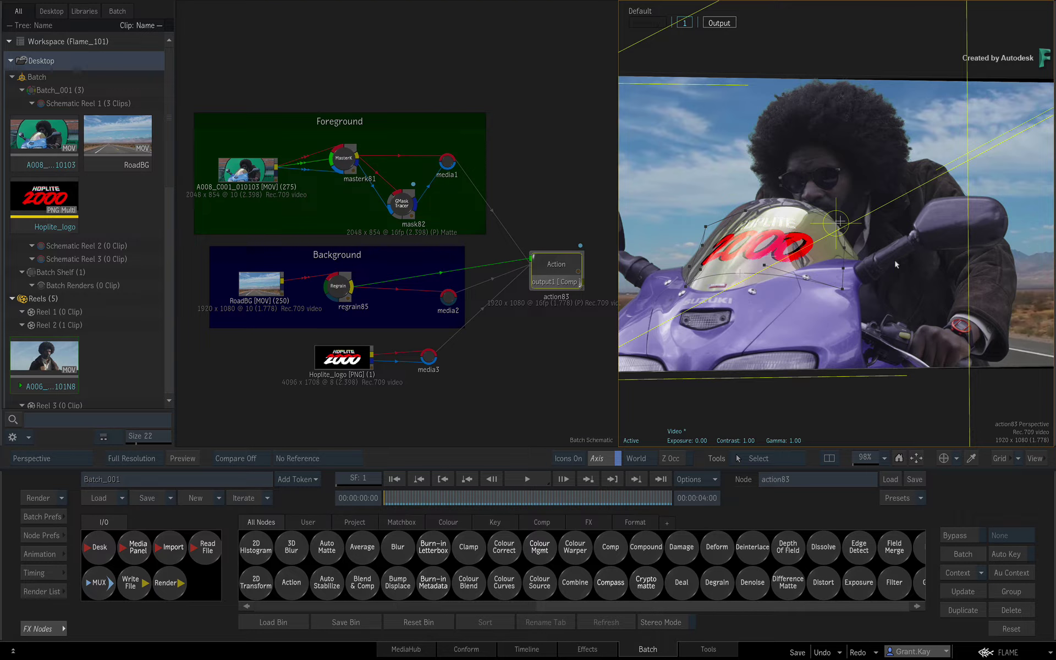
pyautogui.moveTo(896, 265)
pyautogui.mouseDown()
pyautogui.moveTo(959, 279)
pyautogui.moveTo(887, 265)
pyautogui.moveTo(1000, 271)
pyautogui.moveTo(877, 271)
pyautogui.mouseUp()
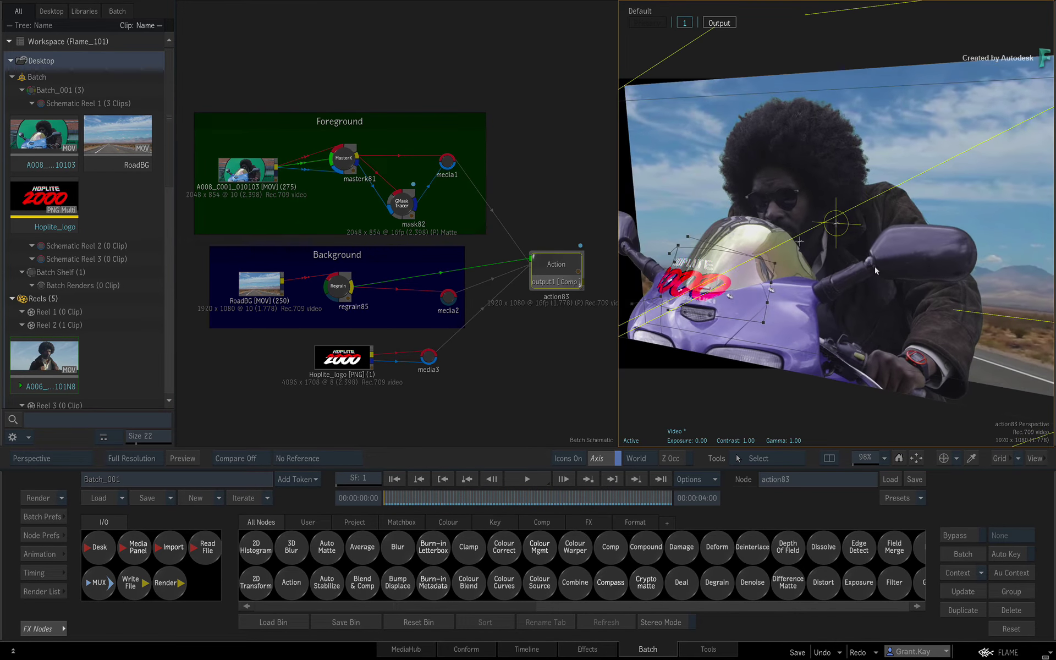
pyautogui.press('F4')
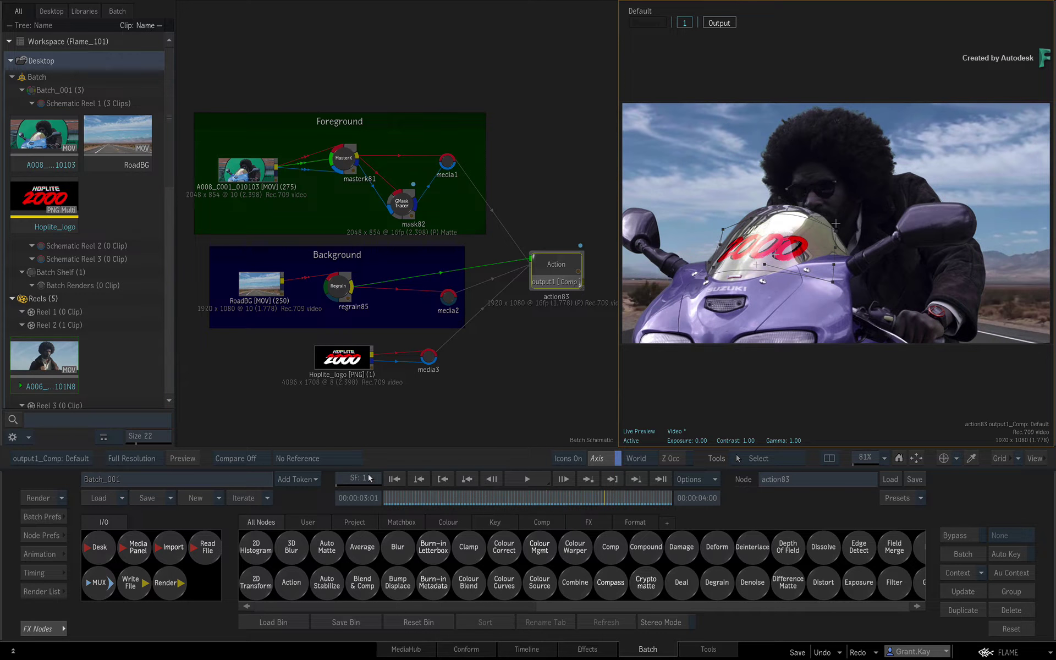
# Return to the Timeline environment and create a Batch FX on clip A005_C018_01017K.mov.
pyautogui.click(548, 653)
pyautogui.click(650, 520)
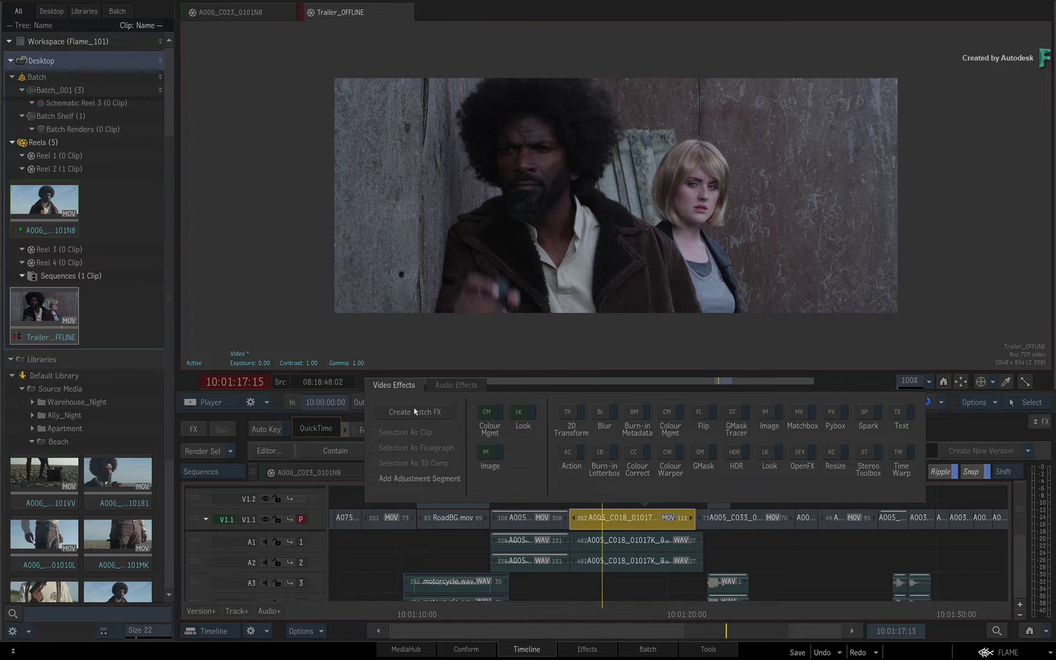
pyautogui.click(414, 411)
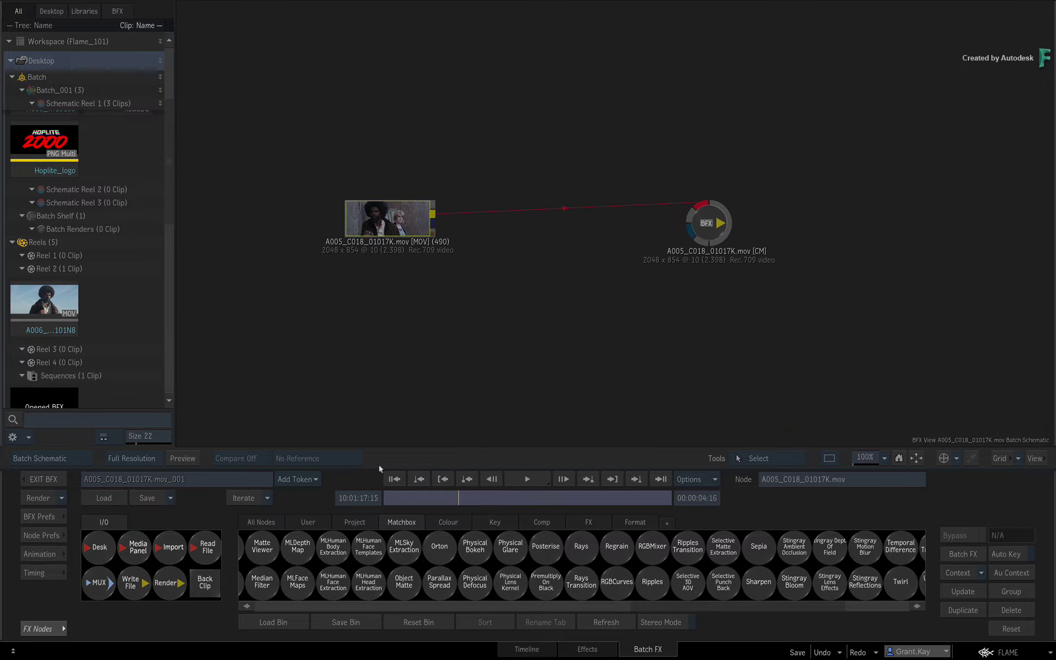
# Insert the Matchbox Dots node between the source clip and the BFX output, exit Batch FX and scrub the result in the timeline.
pyautogui.hscroll(-5, 557, 579)
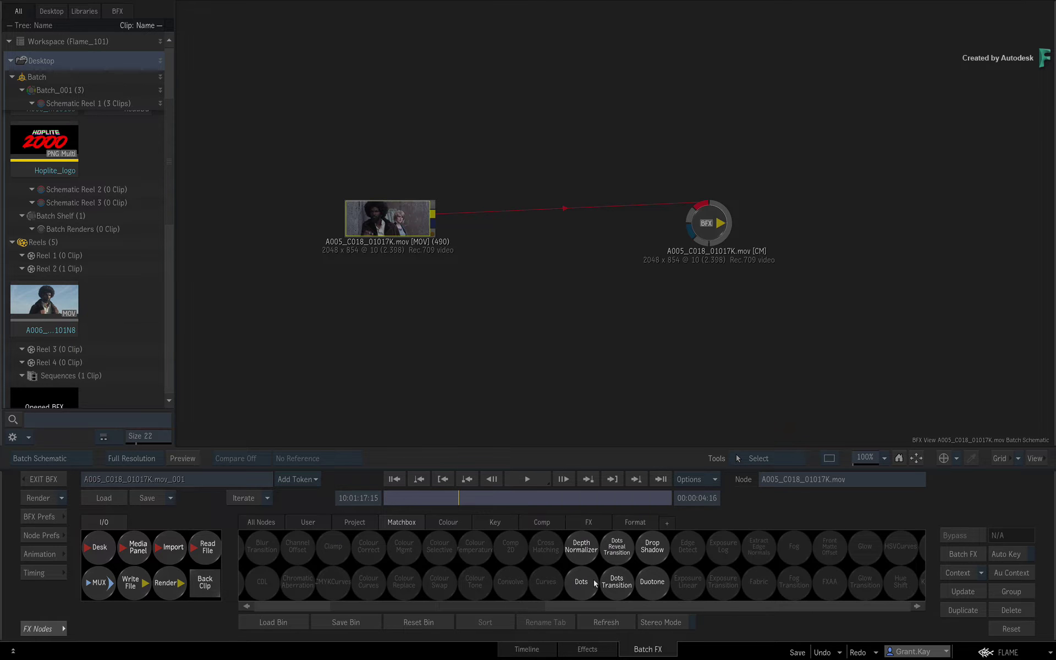
pyautogui.moveTo(596, 584); pyautogui.dragTo(561, 241)
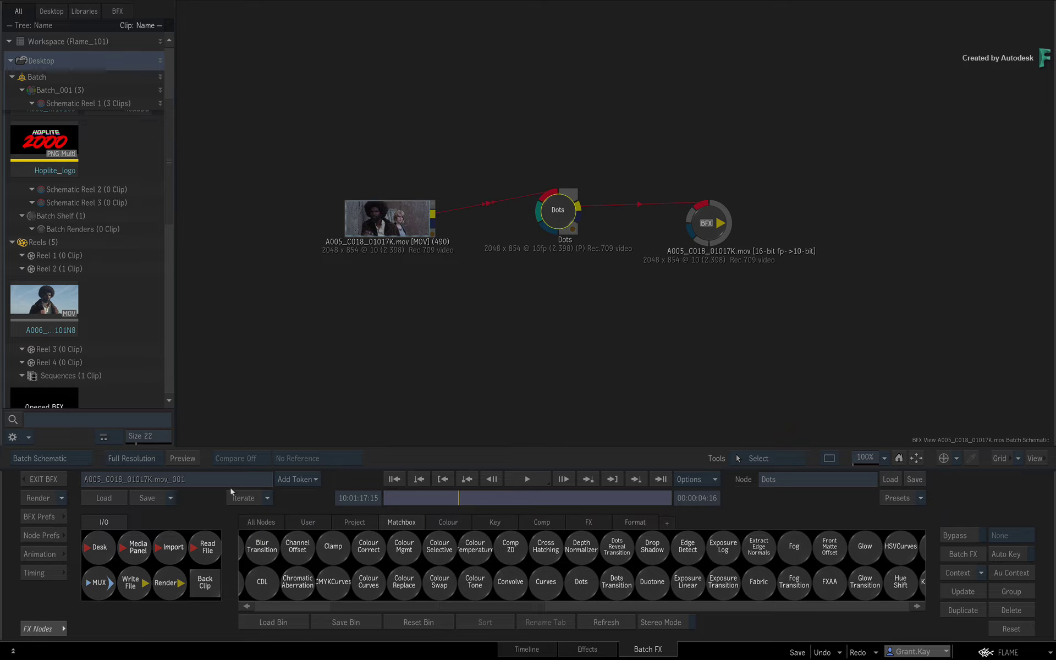
pyautogui.click(38, 480)
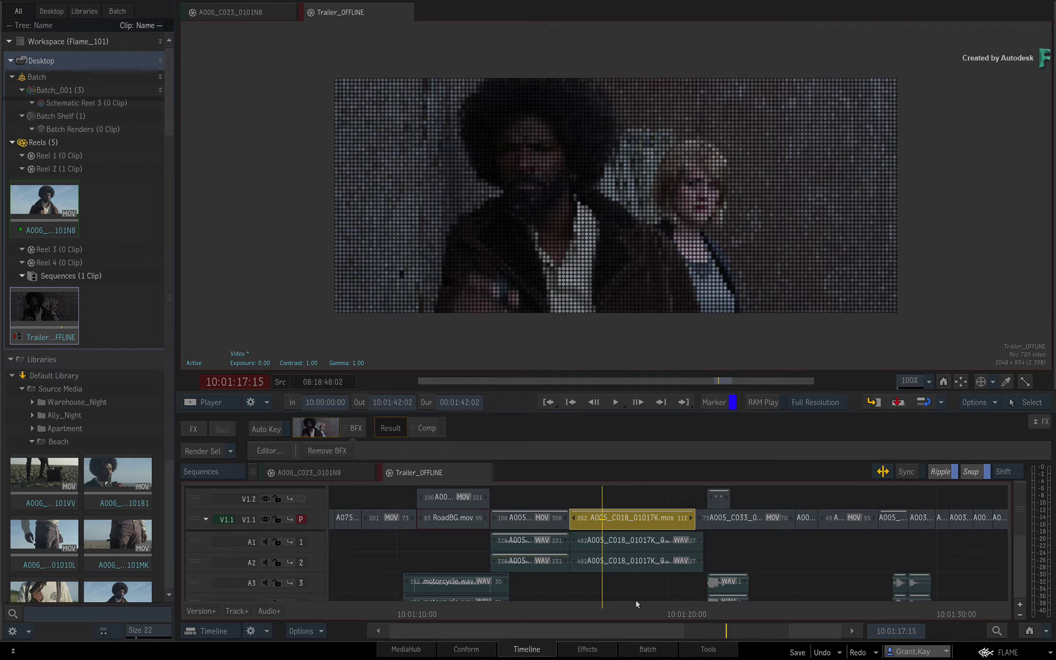
pyautogui.moveTo(605, 611); pyautogui.dragTo(653, 611)
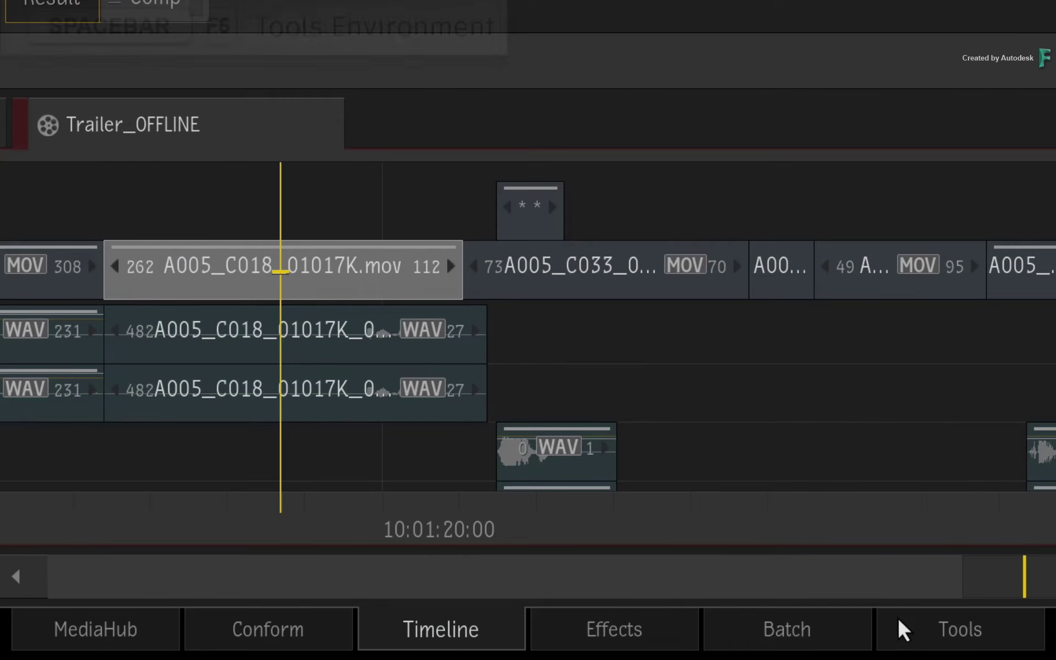
# Switch to the Tools environment and view the tools offered in the Look and Filter categories.
pyautogui.click(902, 627)
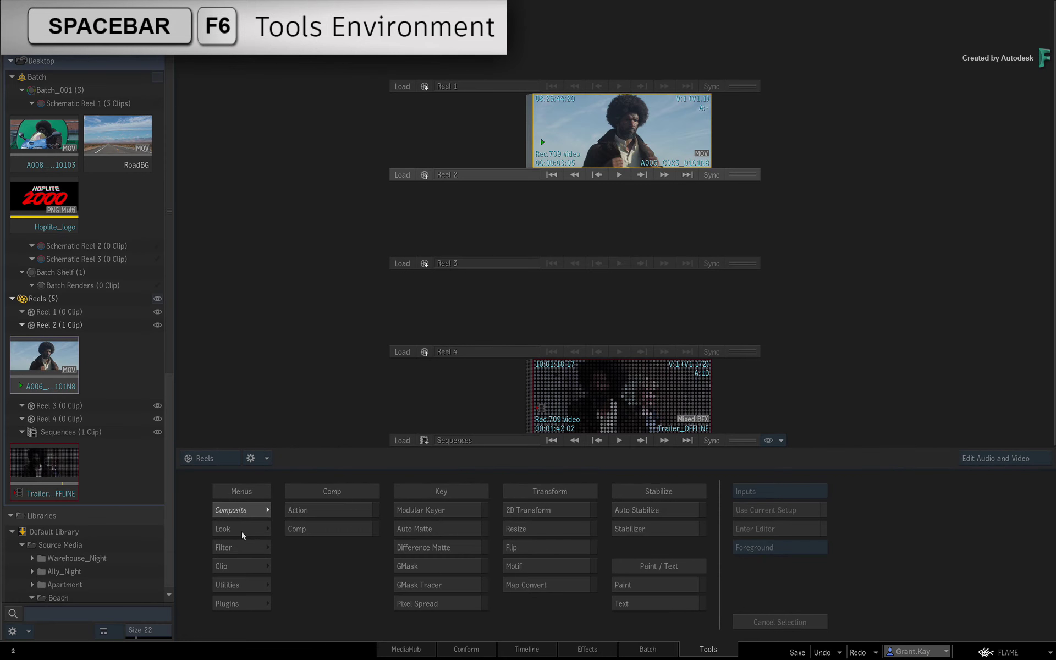
pyautogui.click(123, 485)
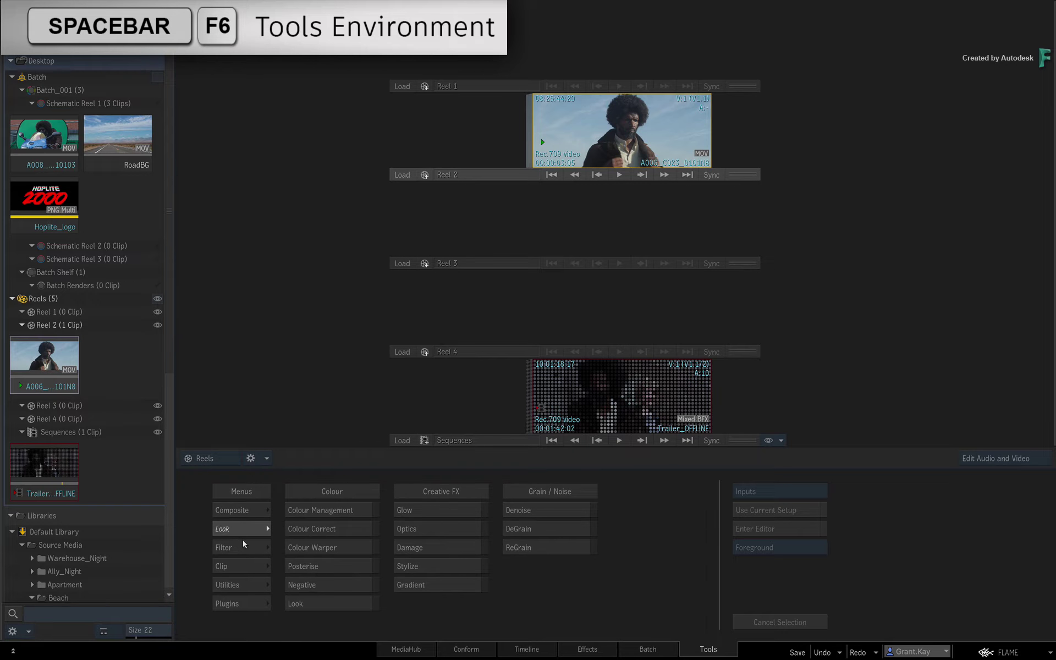
pyautogui.click(125, 506)
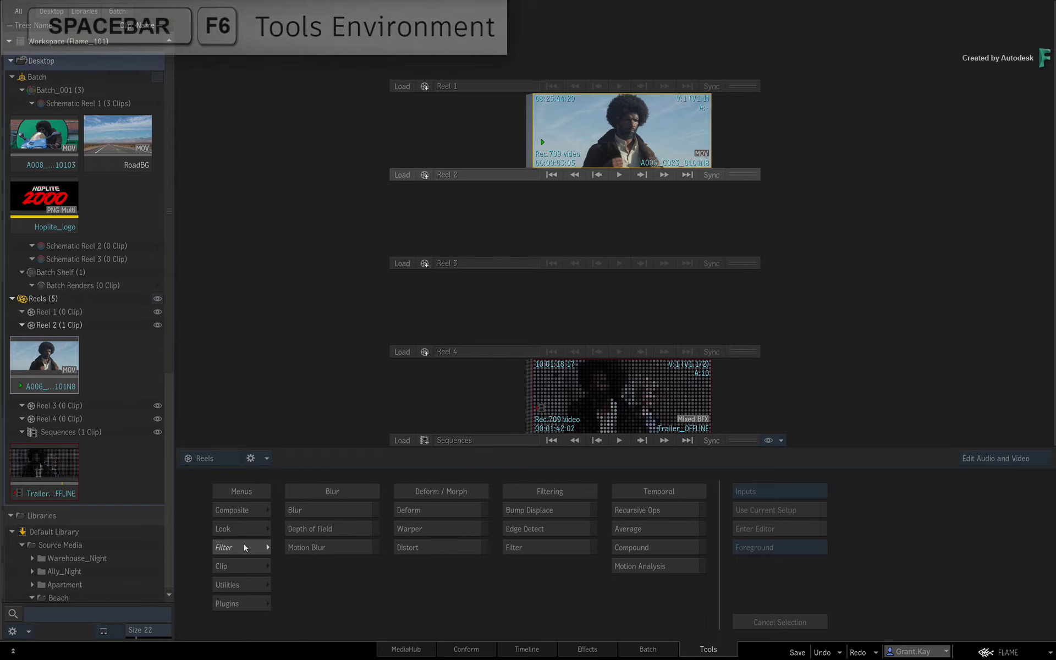
# Apply Bump Displace to clip A006_C023_0101N8 from Reel 2, render it to Reel 3, exit the tool and check the new clip.
pyautogui.click(561, 516)
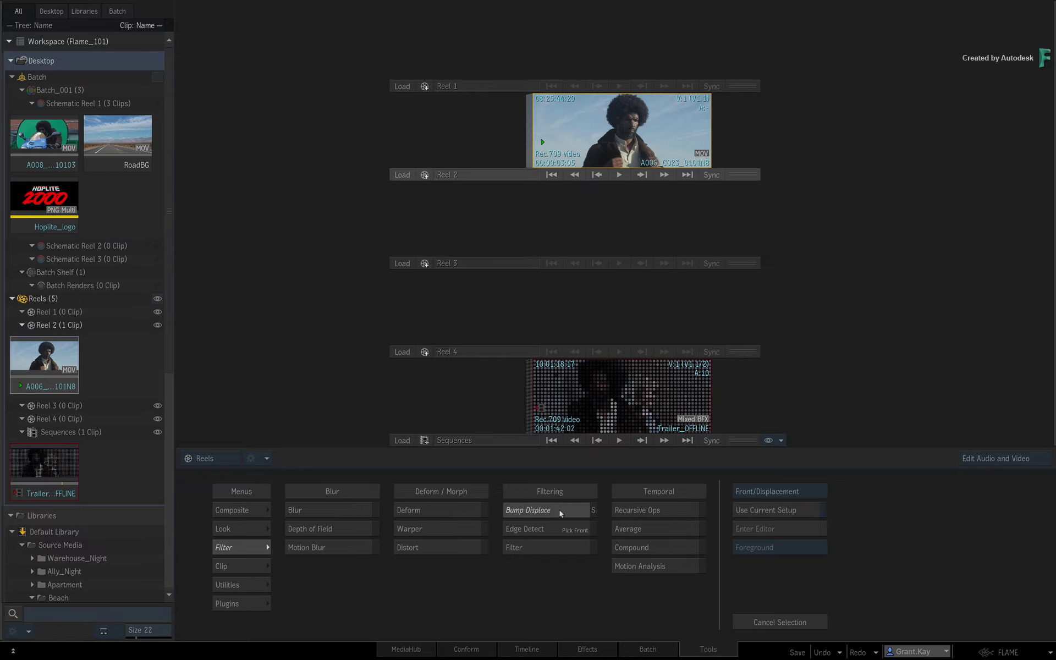
pyautogui.click(591, 143)
pyautogui.click(605, 154)
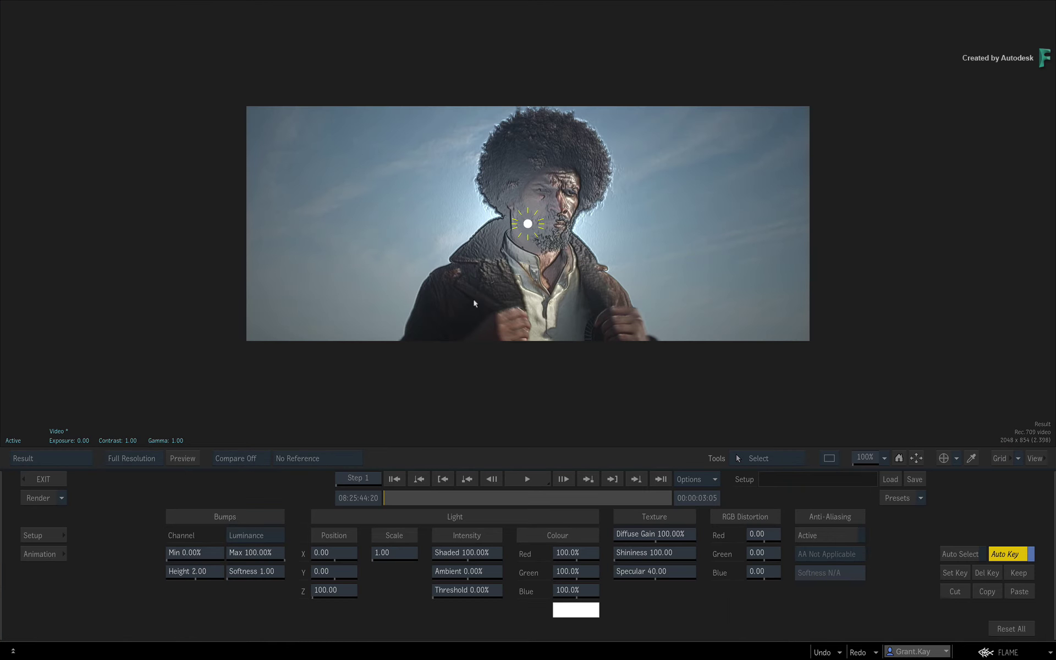
pyautogui.click(27, 499)
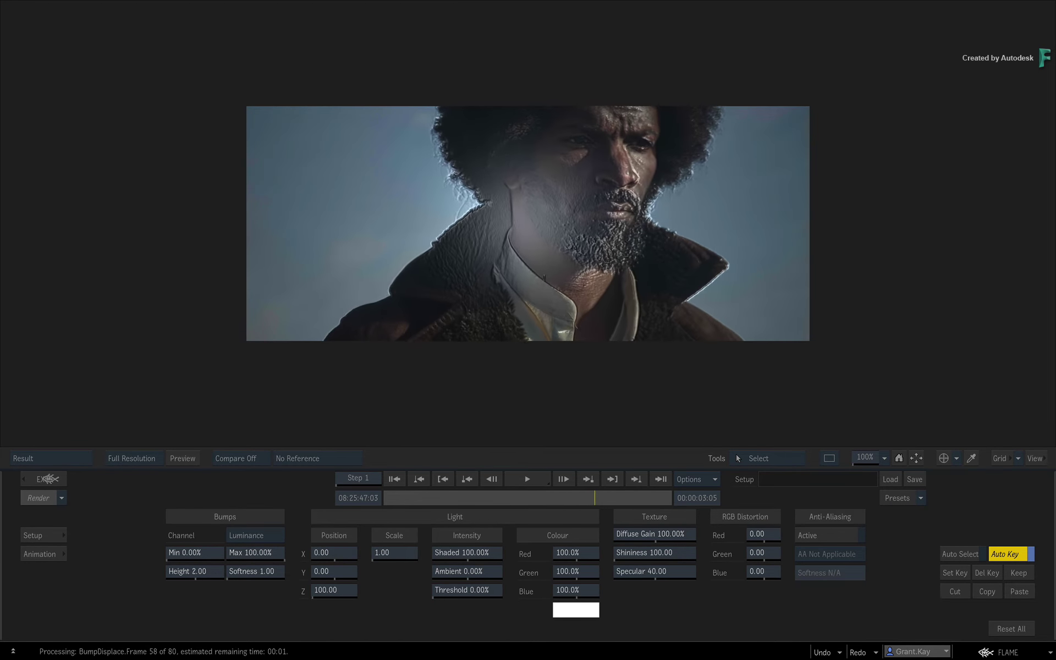
pyautogui.click(44, 479)
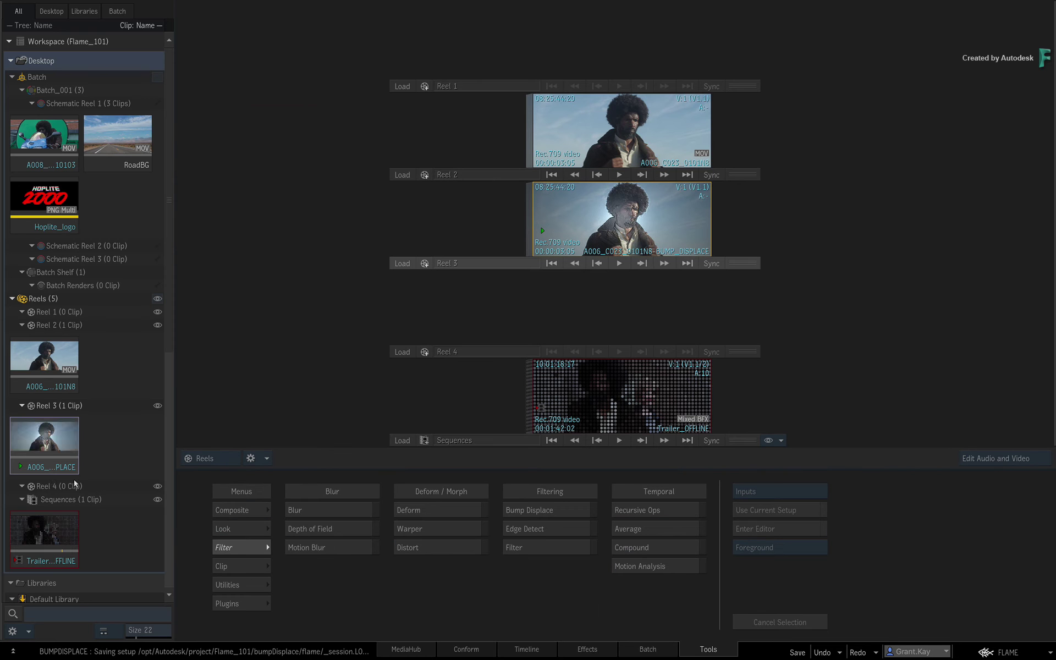
pyautogui.moveTo(588, 222); pyautogui.dragTo(611, 221)
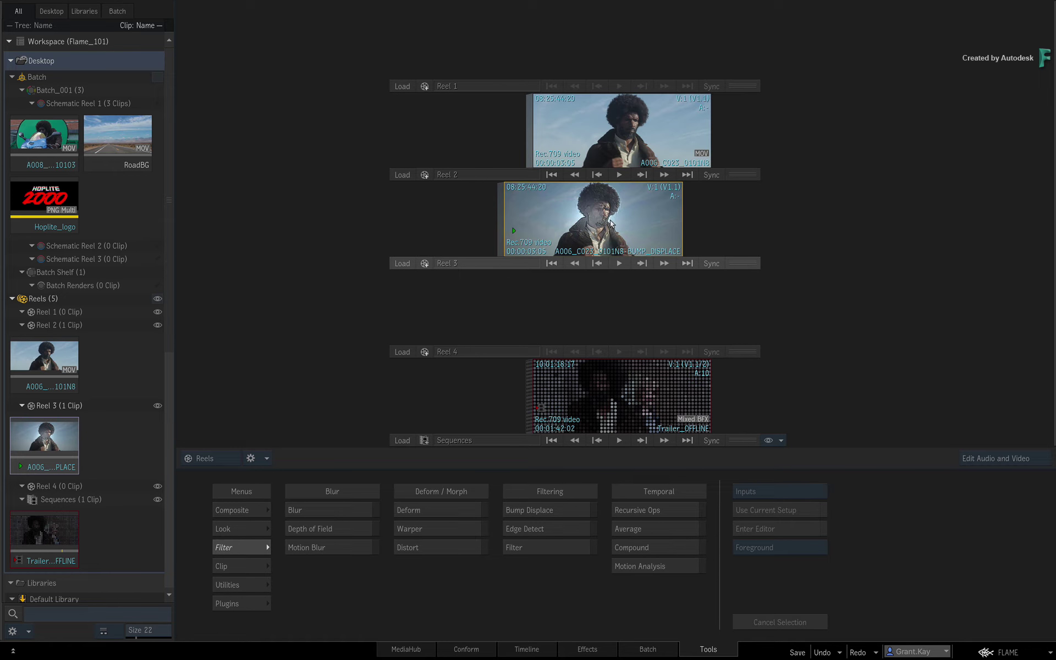
# Go back through the Batch, Effects, Timeline and Conform environments, finishing in the Timeline with Trailer_OFFLINE.
pyautogui.click(648, 649)
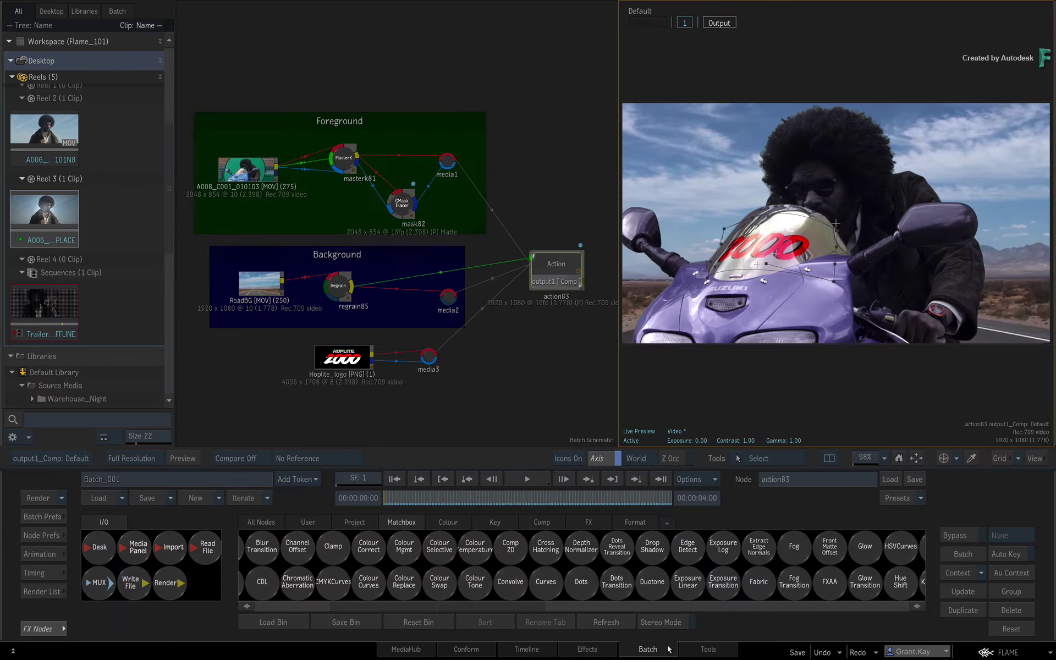
pyautogui.click(610, 653)
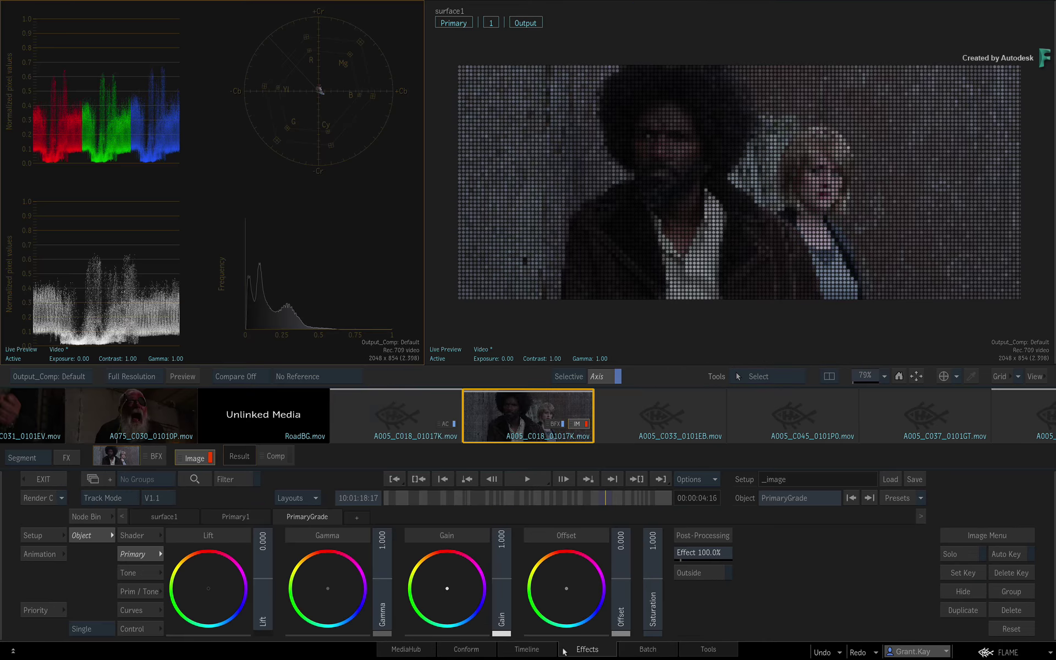
pyautogui.click(548, 651)
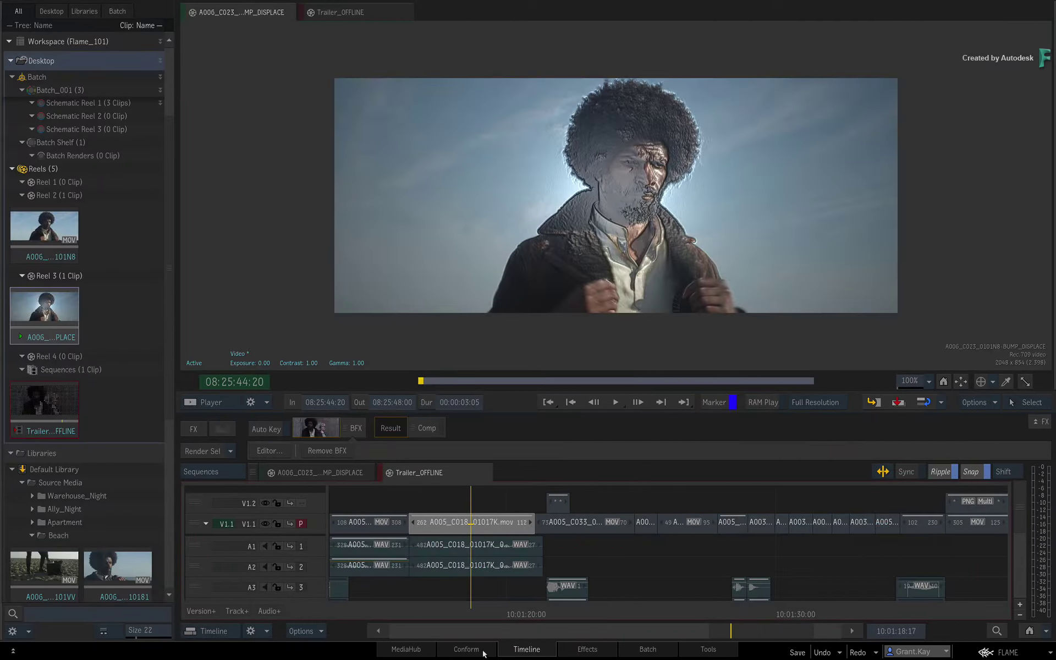
pyautogui.click(484, 652)
pyautogui.click(549, 652)
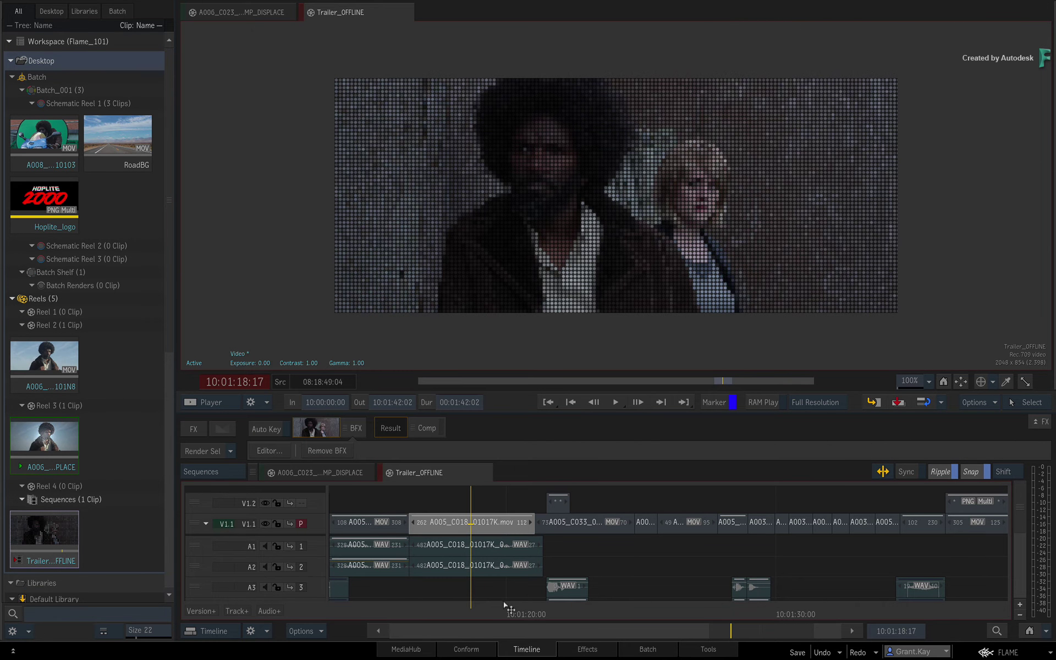